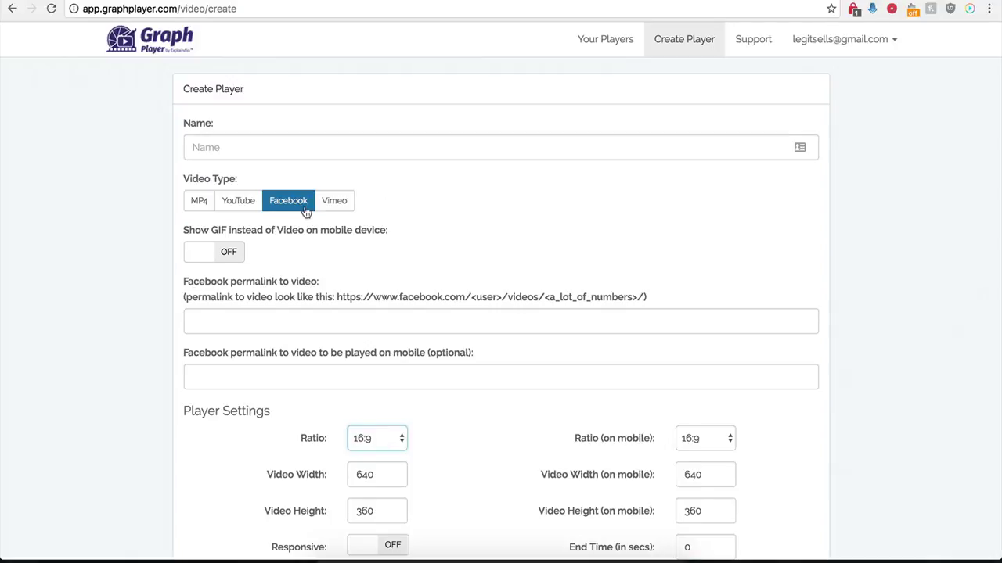
- Name the new player "Demo Name" and choose Facebook as the video type
{"action": "scroll", "coordinate": [176, 337], "scroll_direction": "down", "scroll_amount": 1}
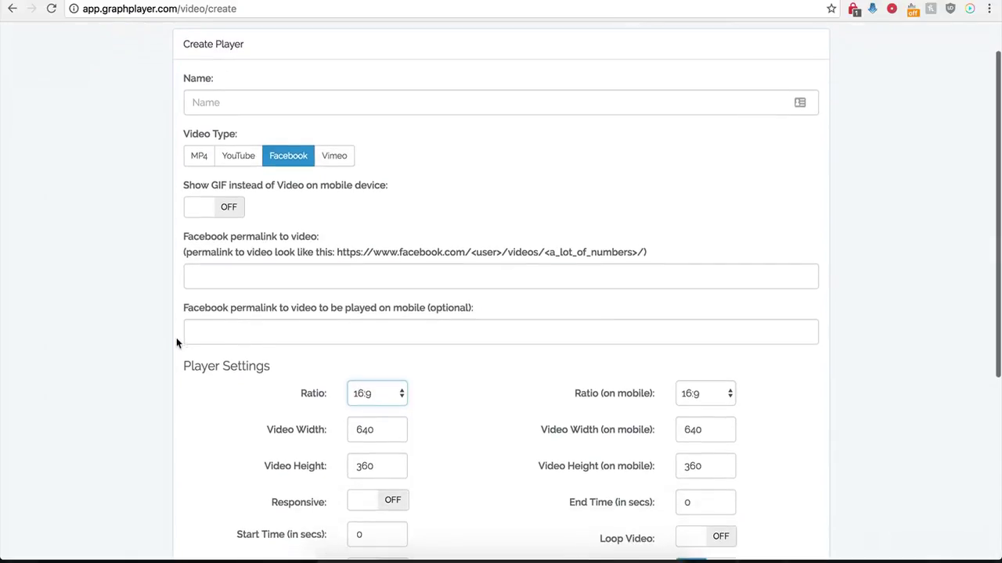
{"action": "left_click", "coordinate": [272, 102]}
{"action": "type", "text": "Demo Name"}
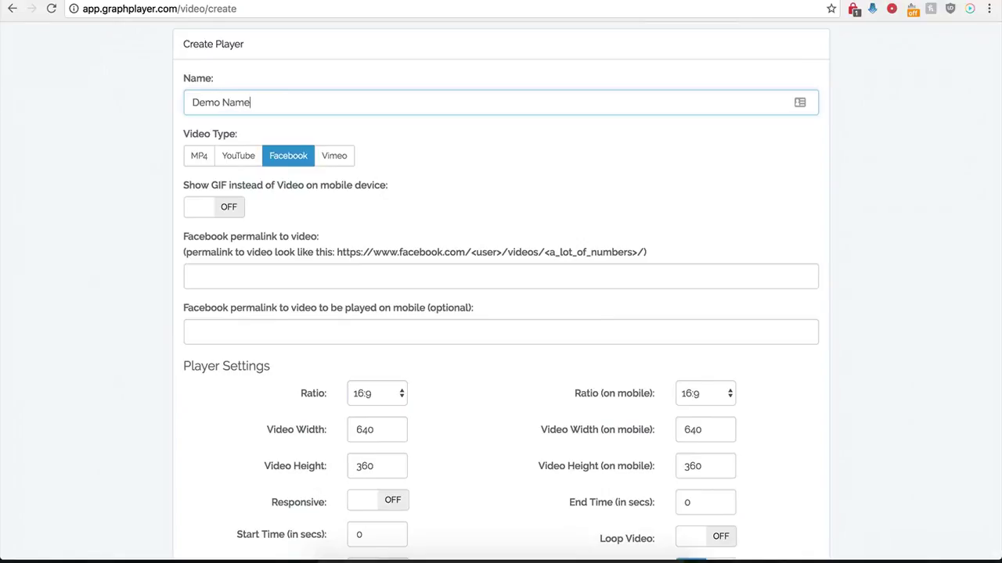
{"action": "left_click", "coordinate": [270, 170]}
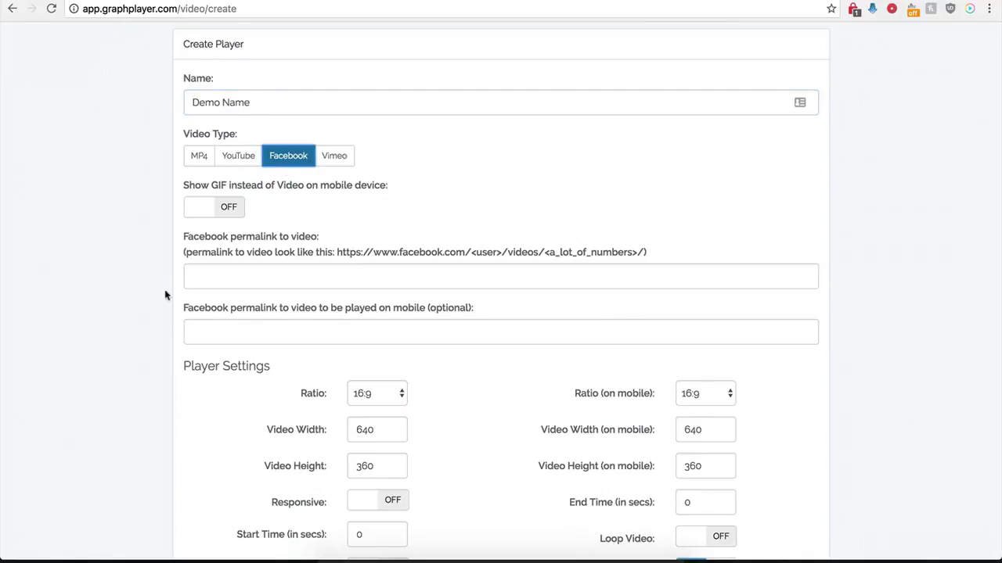
- Copy the address of the INSIDER dessert "Creative Cakes" video on Facebook and paste it as the player's Facebook permalink to video
{"action": "scroll", "coordinate": [195, 259], "scroll_direction": "down", "scroll_amount": 1}
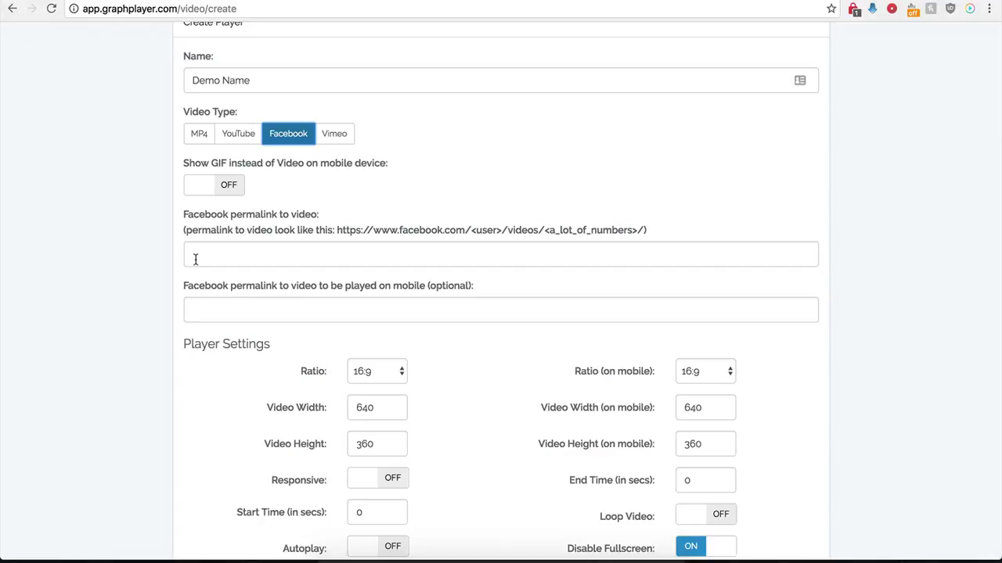
{"action": "left_click", "coordinate": [196, 259]}
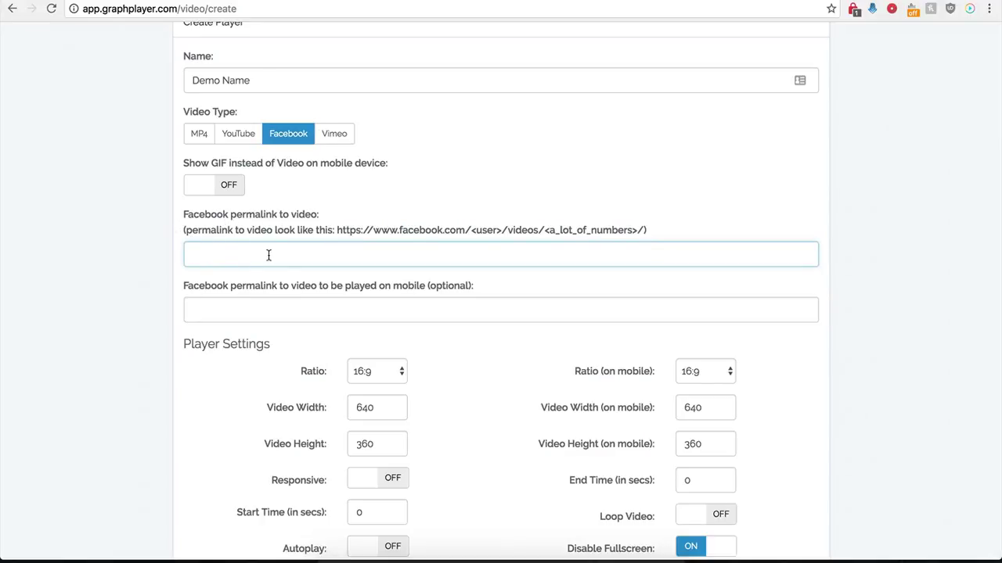
{"action": "left_click", "coordinate": [692, 0]}
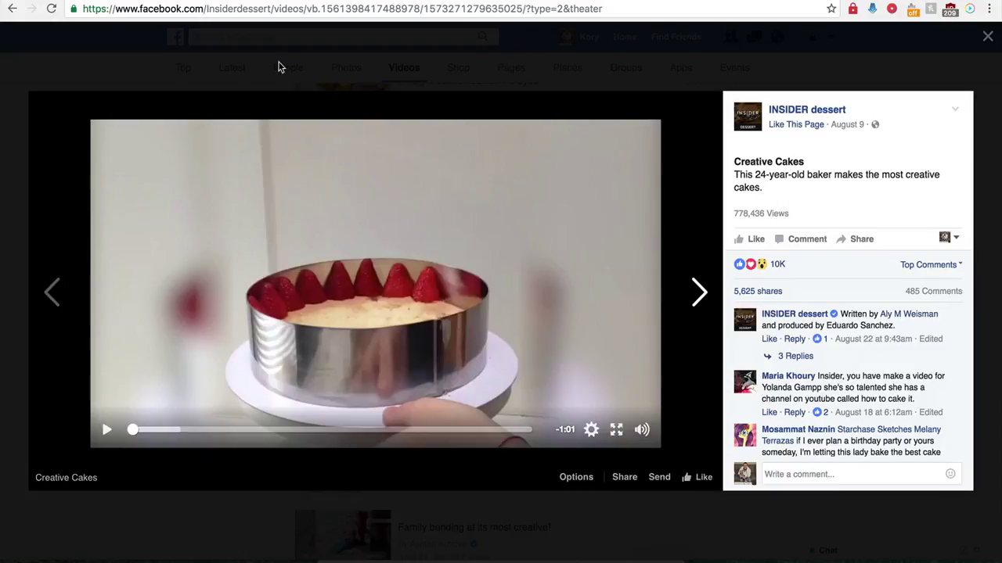
{"action": "left_click", "coordinate": [294, 13]}
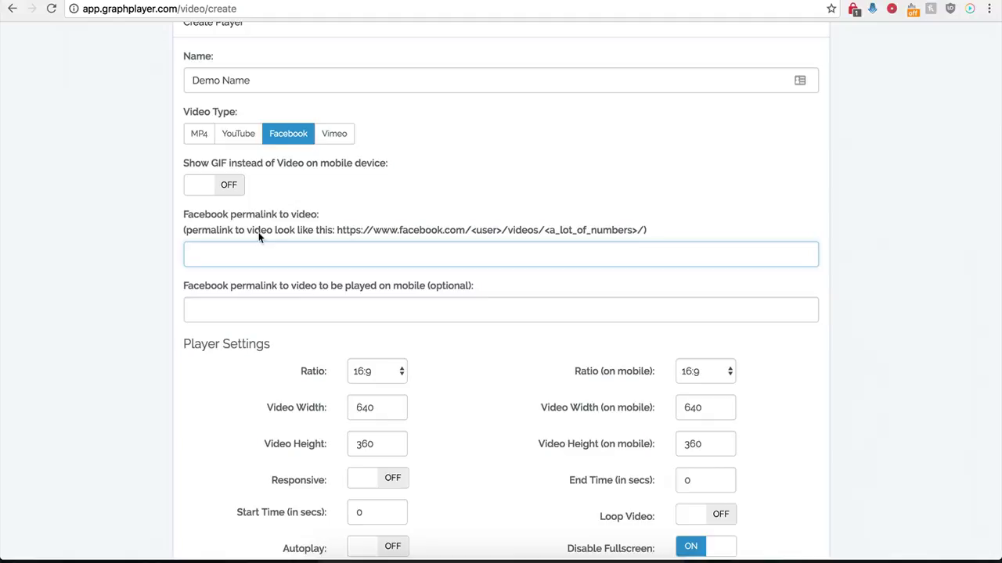
{"action": "key", "text": "super+v"}
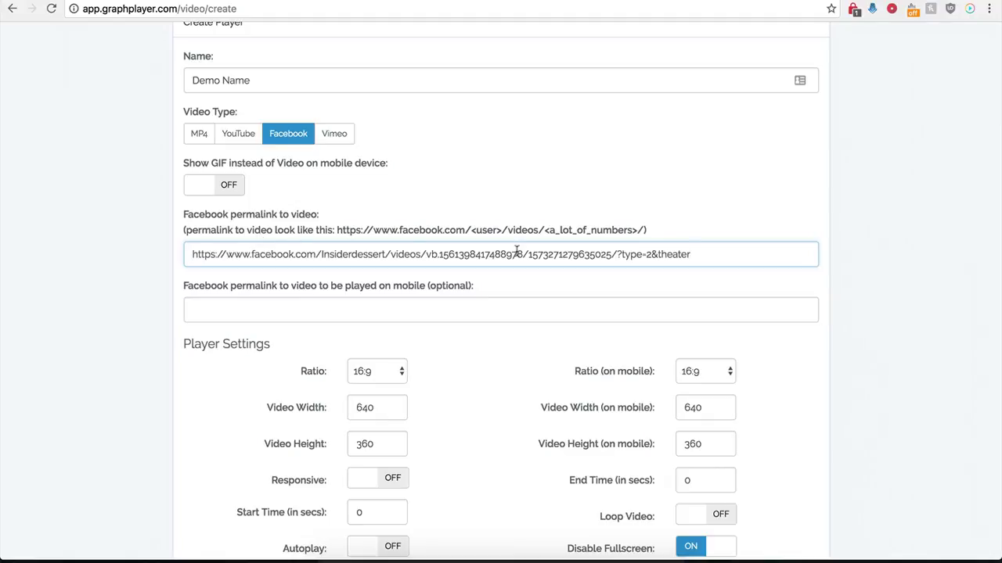
- Remove the trailing "?type=2&theater" from the Facebook video permalink so it ends after the video number and slash
{"action": "left_click_drag", "start_coordinate": [709, 255], "coordinate": [621, 254]}
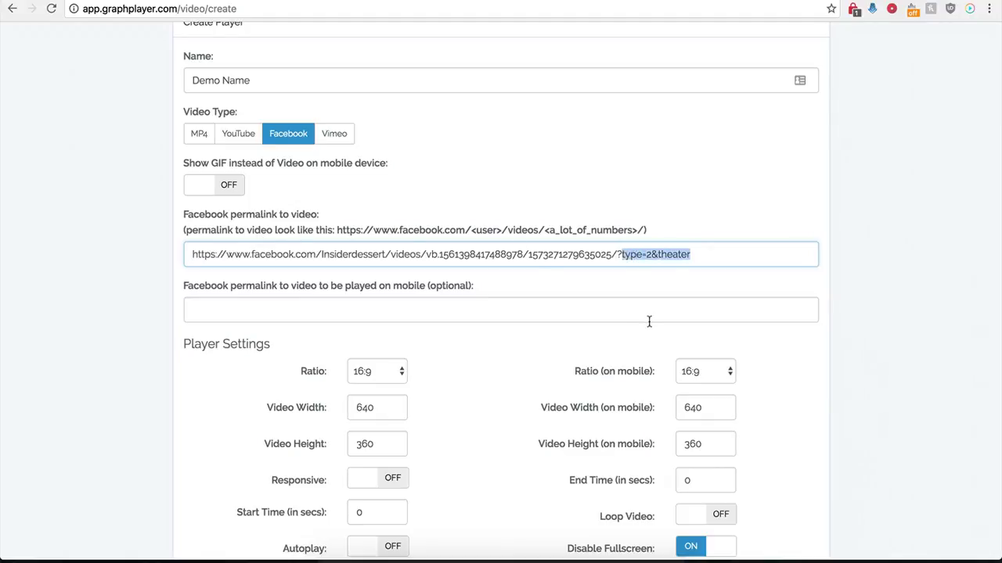
{"action": "key", "text": "BackSpace"}
{"action": "key", "text": "BackSpace"}
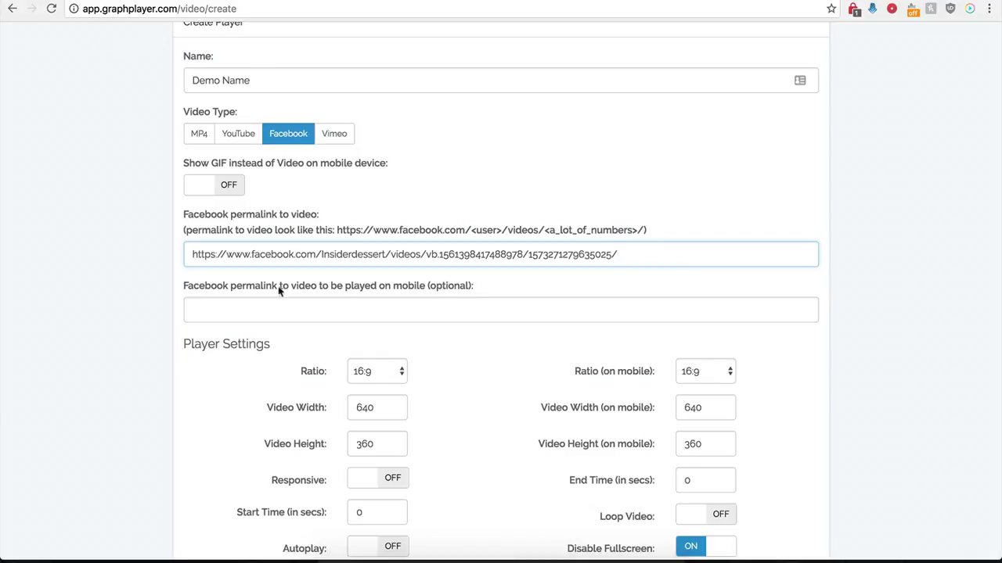
{"action": "left_click", "coordinate": [250, 314]}
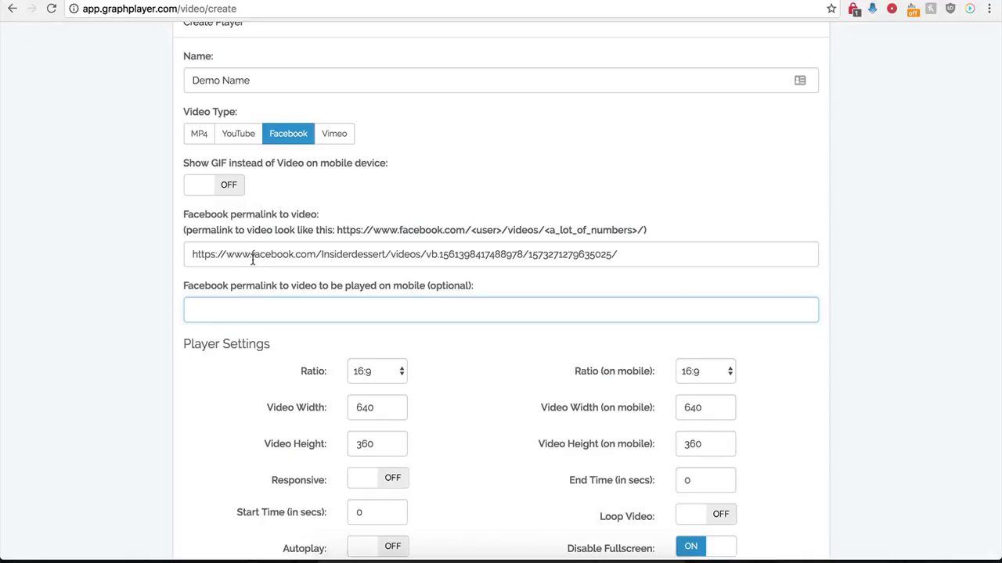
{"action": "left_click_drag", "start_coordinate": [284, 254], "coordinate": [440, 253]}
{"action": "left_click", "coordinate": [215, 254]}
{"action": "left_click_drag", "start_coordinate": [215, 254], "coordinate": [443, 253]}
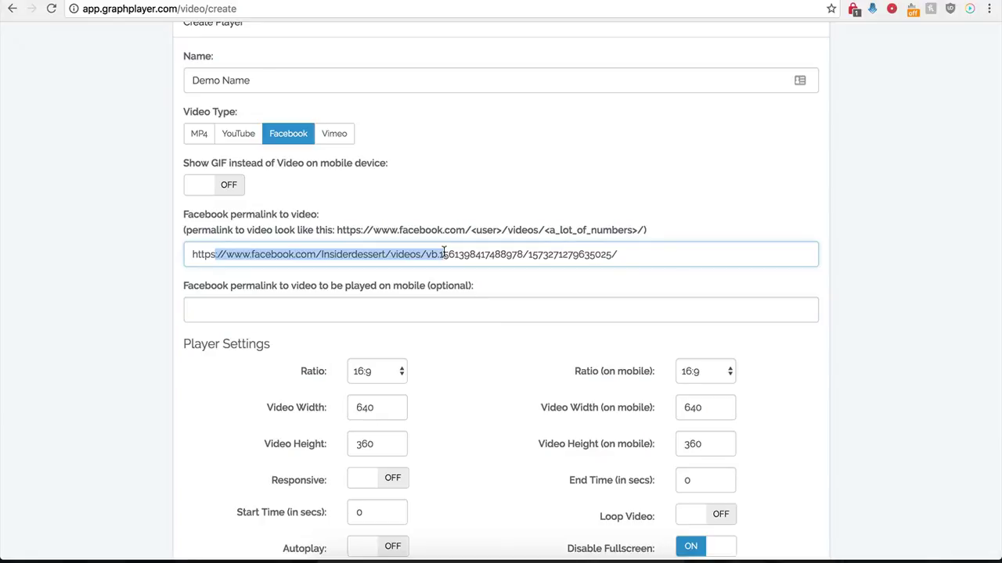
{"action": "left_click", "coordinate": [368, 308]}
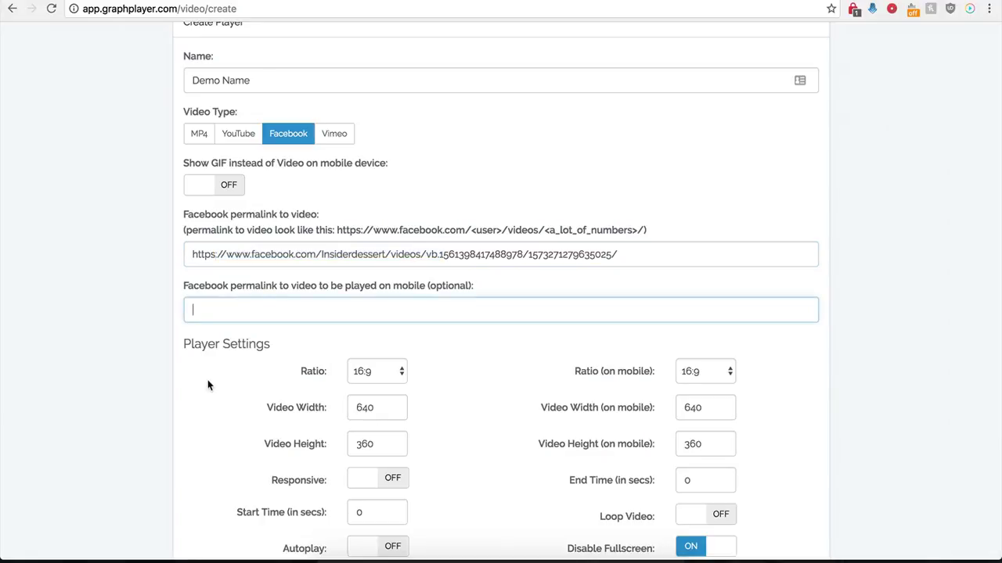
- Review the ratio choices for desktop and mobile in the player settings, keeping both at 16:9
{"action": "scroll", "coordinate": [209, 385], "scroll_direction": "down", "scroll_amount": 3}
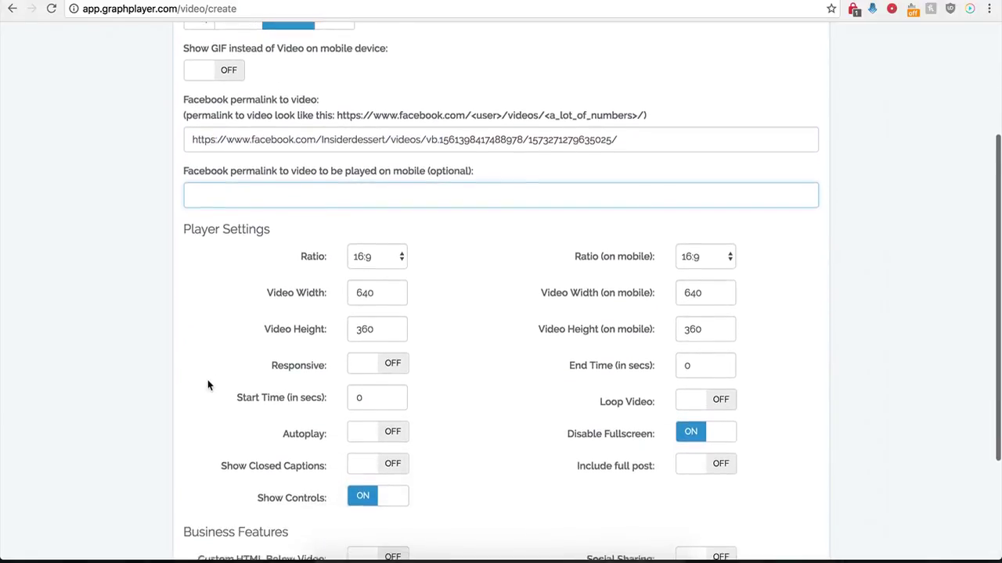
{"action": "scroll", "coordinate": [208, 383], "scroll_direction": "down", "scroll_amount": 2}
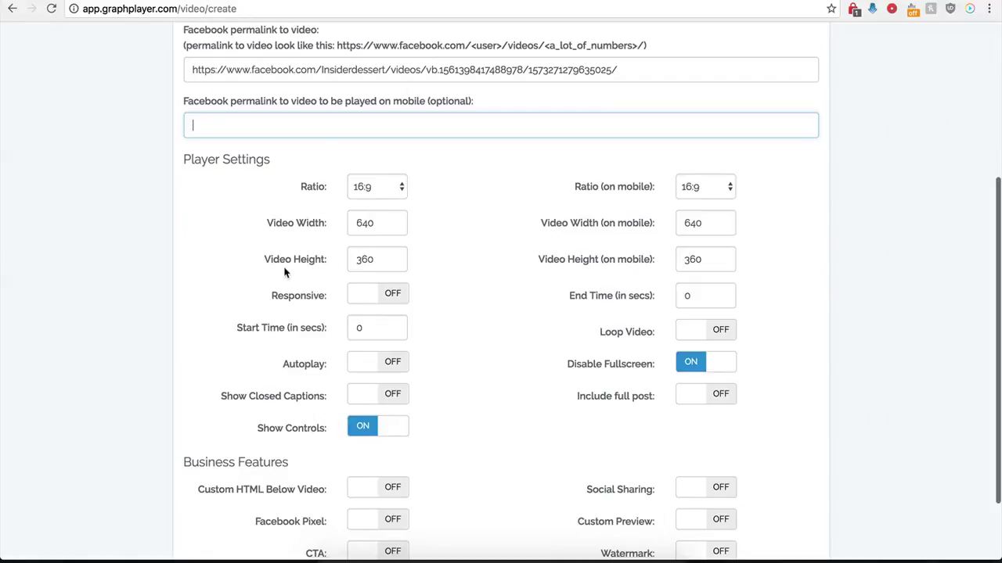
{"action": "left_click", "coordinate": [394, 188]}
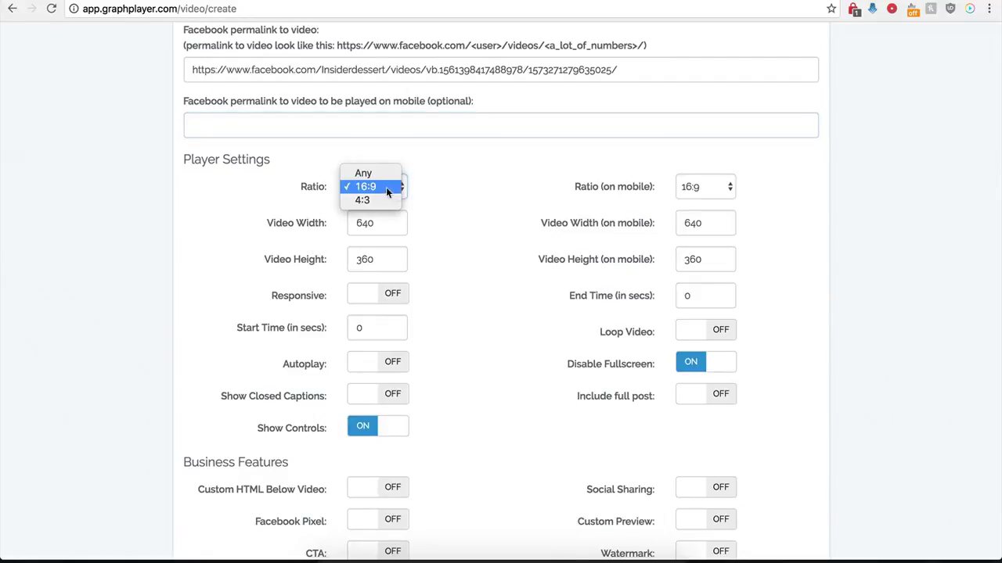
{"action": "left_click", "coordinate": [374, 189]}
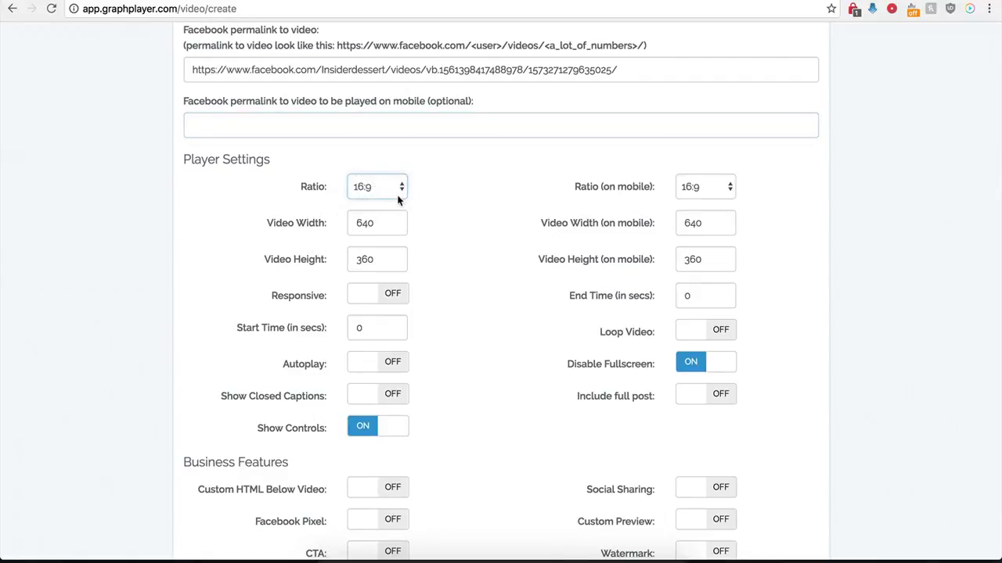
{"action": "left_click", "coordinate": [710, 191]}
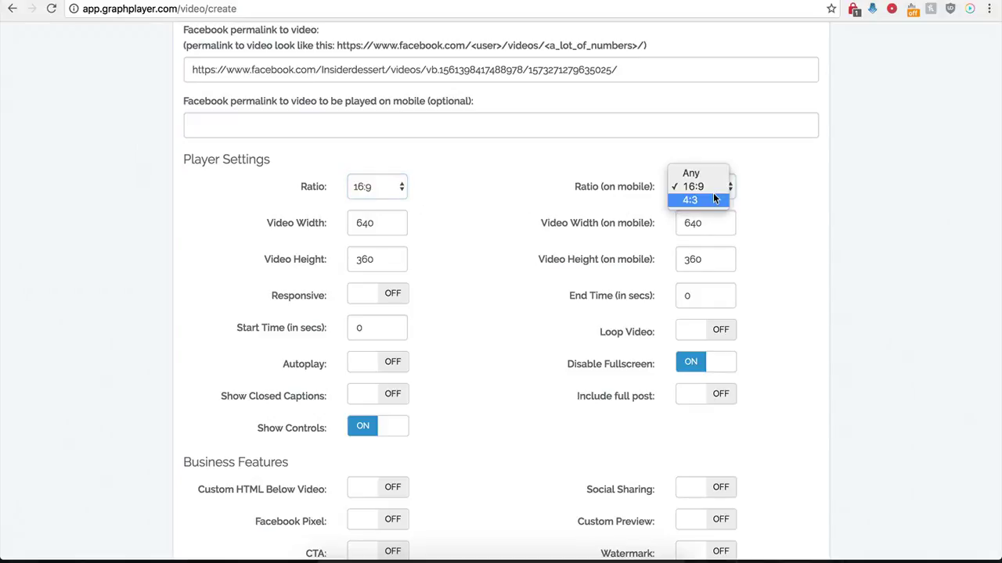
{"action": "left_click", "coordinate": [568, 184]}
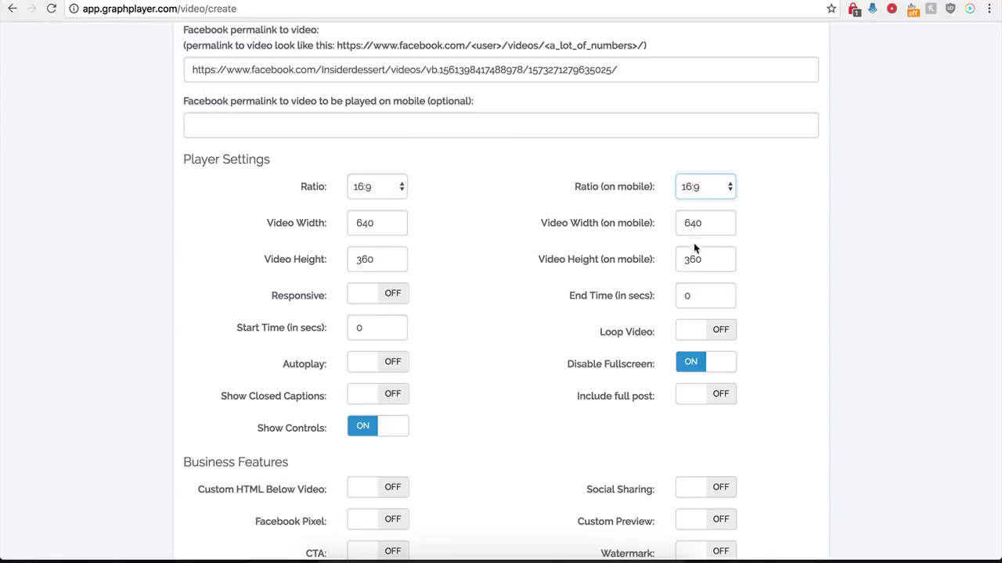
- Try the Responsive option to view its aspect and scale settings, and switch it off again
{"action": "left_click", "coordinate": [387, 296]}
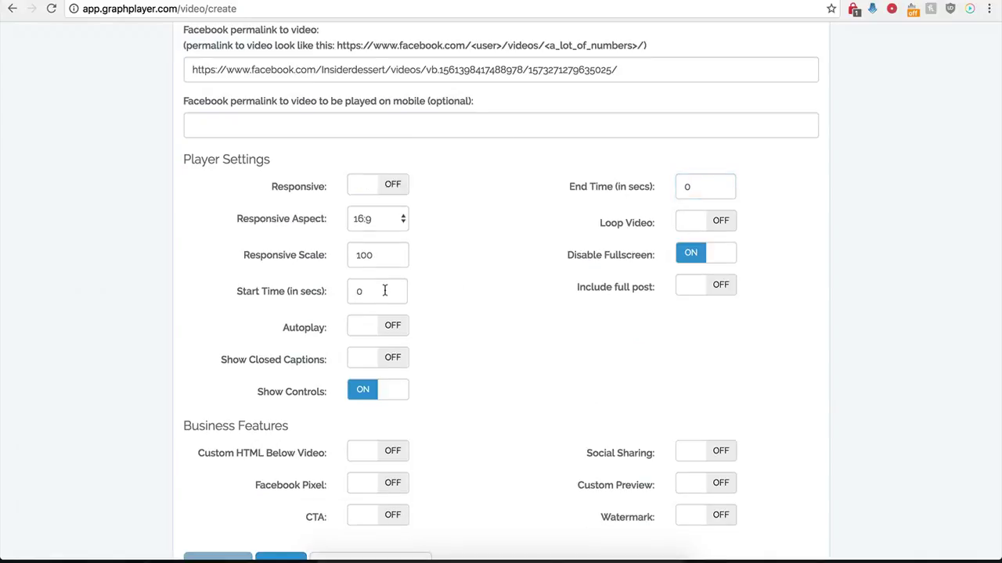
{"action": "left_click", "coordinate": [359, 184]}
{"action": "left_click", "coordinate": [395, 191]}
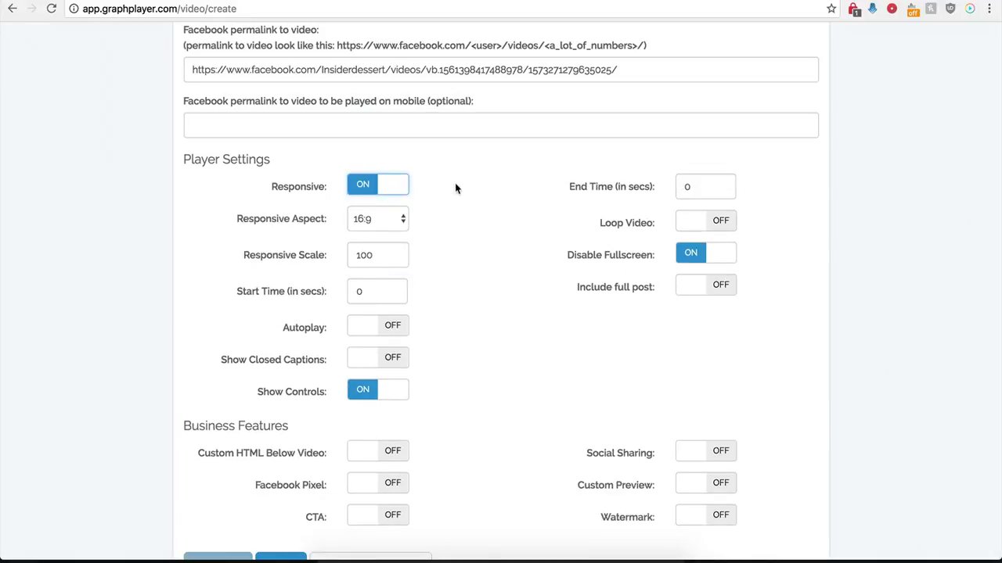
{"action": "left_click", "coordinate": [365, 196]}
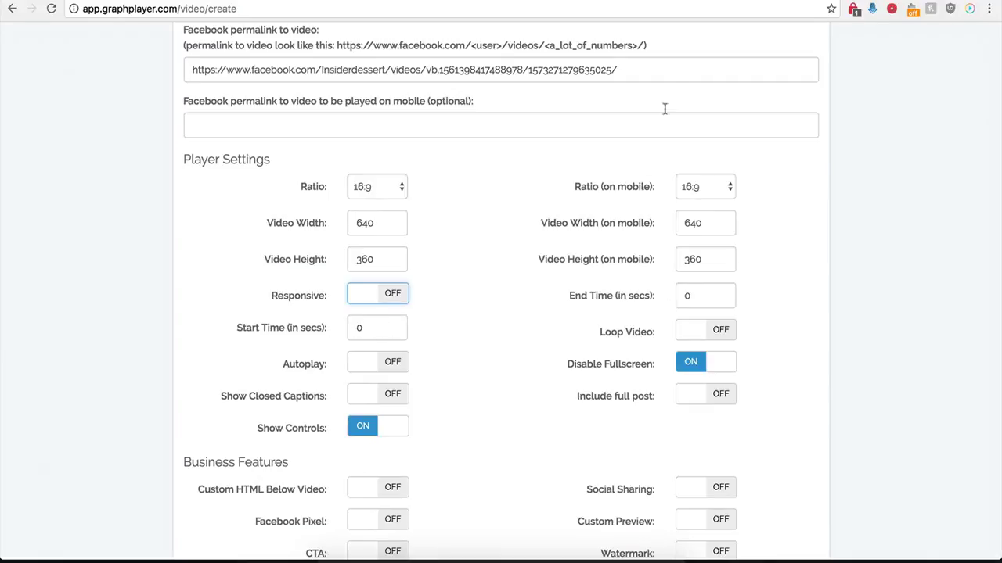
- Set the player's start time to 1 second and its end time to 30 seconds
{"action": "left_click", "coordinate": [729, 0]}
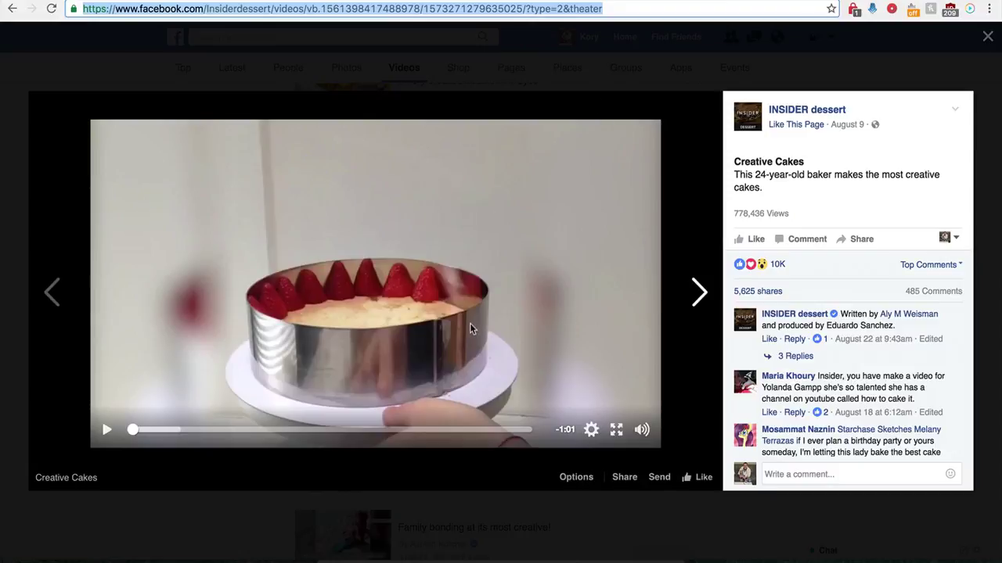
{"action": "left_click", "coordinate": [319, 0]}
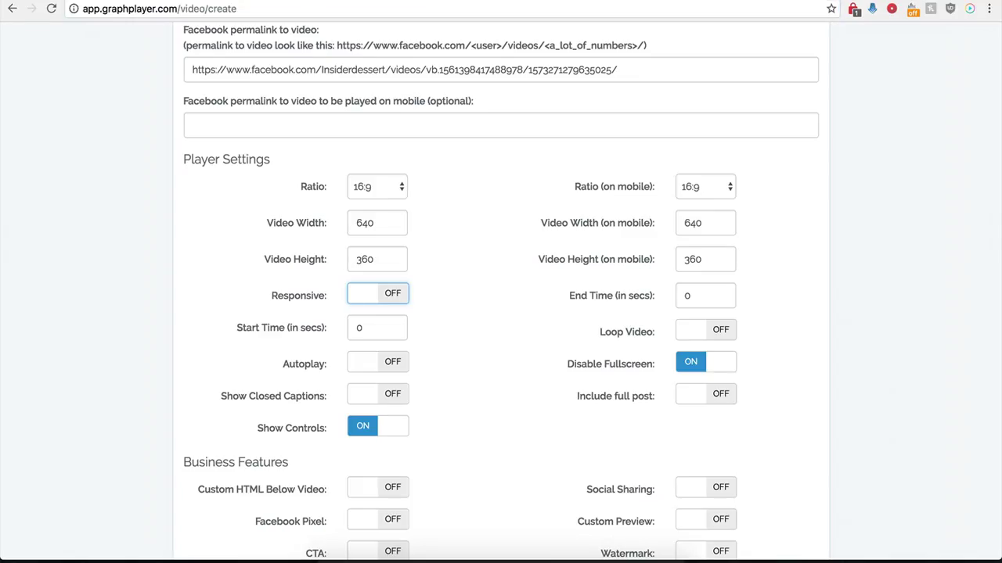
{"action": "double_click", "coordinate": [359, 328]}
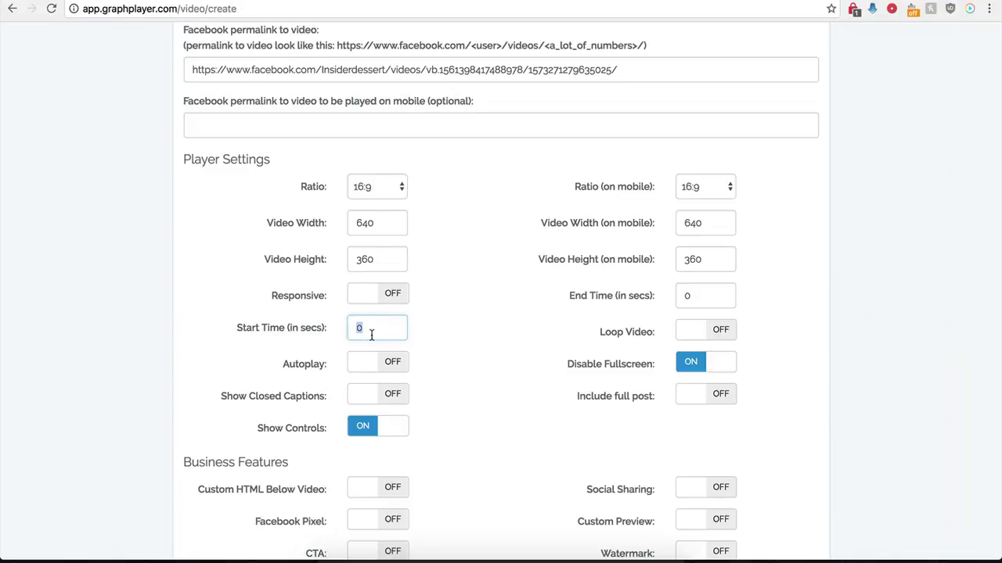
{"action": "type", "text": "1"}
{"action": "left_click_drag", "start_coordinate": [713, 295], "coordinate": [679, 296]}
{"action": "type", "text": "30"}
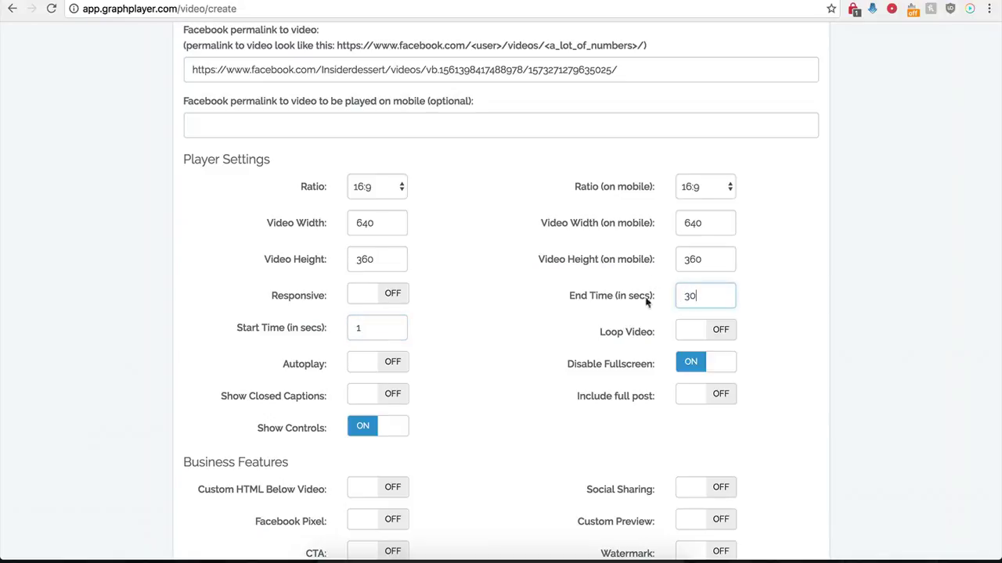
{"action": "left_click", "coordinate": [494, 322]}
- Try the Include full post option and switch it off again
{"action": "scroll", "coordinate": [518, 342], "scroll_direction": "up", "scroll_amount": 1}
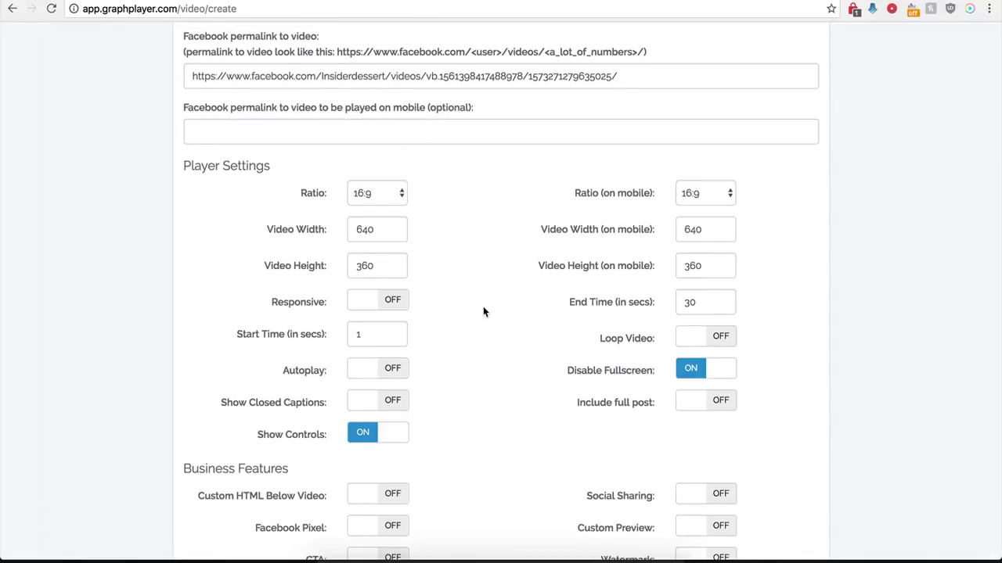
{"action": "left_click", "coordinate": [711, 406]}
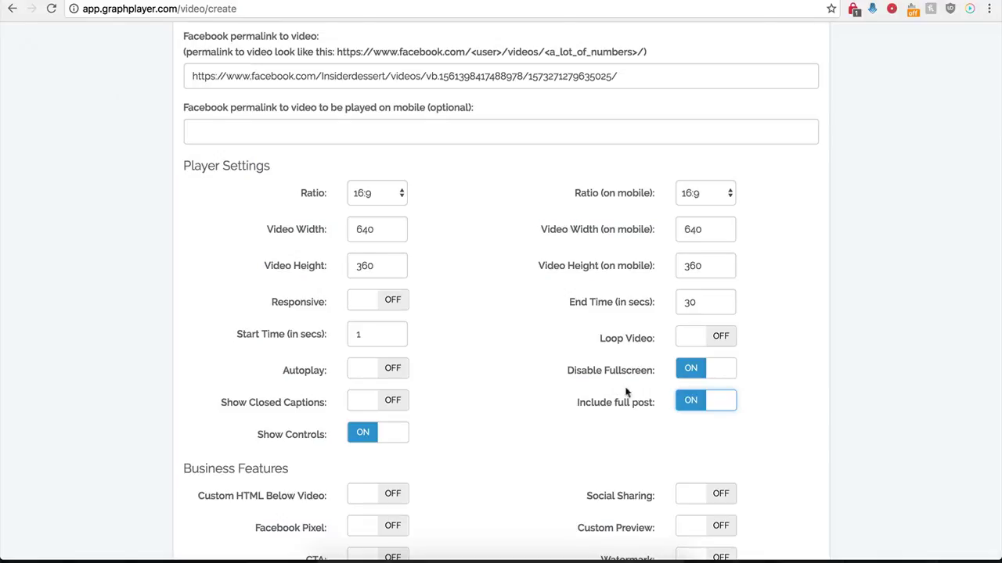
{"action": "left_click", "coordinate": [689, 407]}
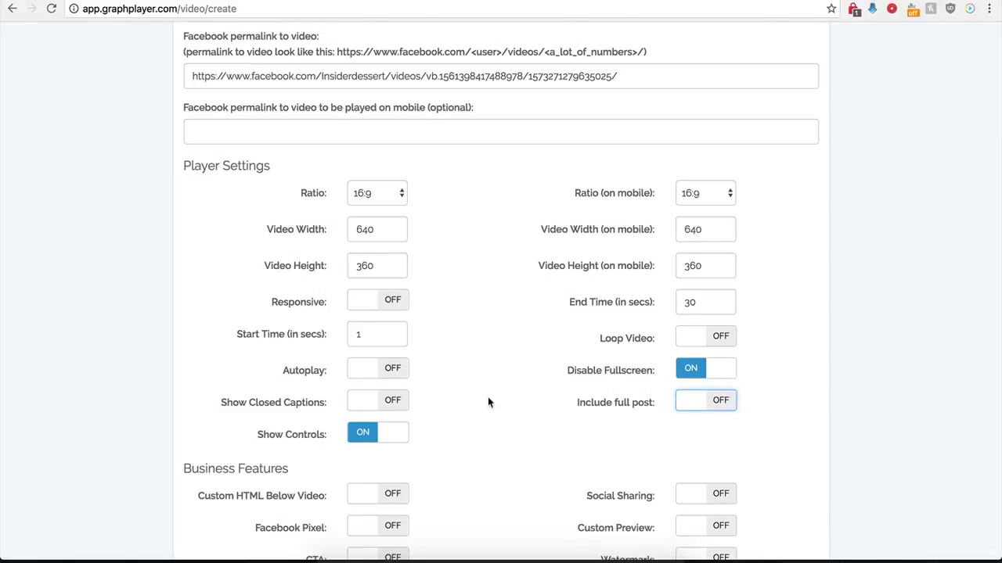
- Save the new player and copy its generated secure embed code
{"action": "scroll", "coordinate": [488, 400], "scroll_direction": "down", "scroll_amount": 2}
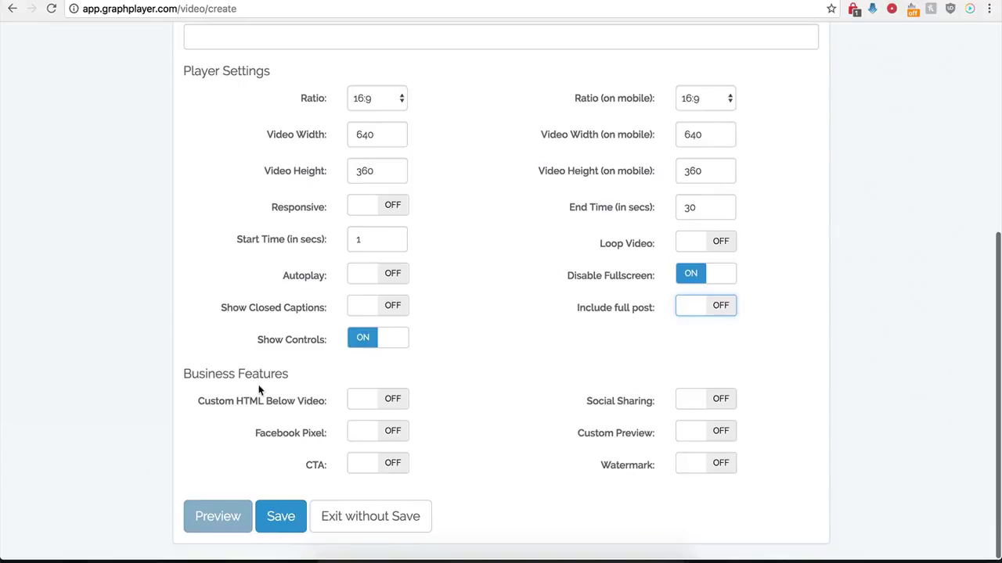
{"action": "left_click", "coordinate": [279, 518]}
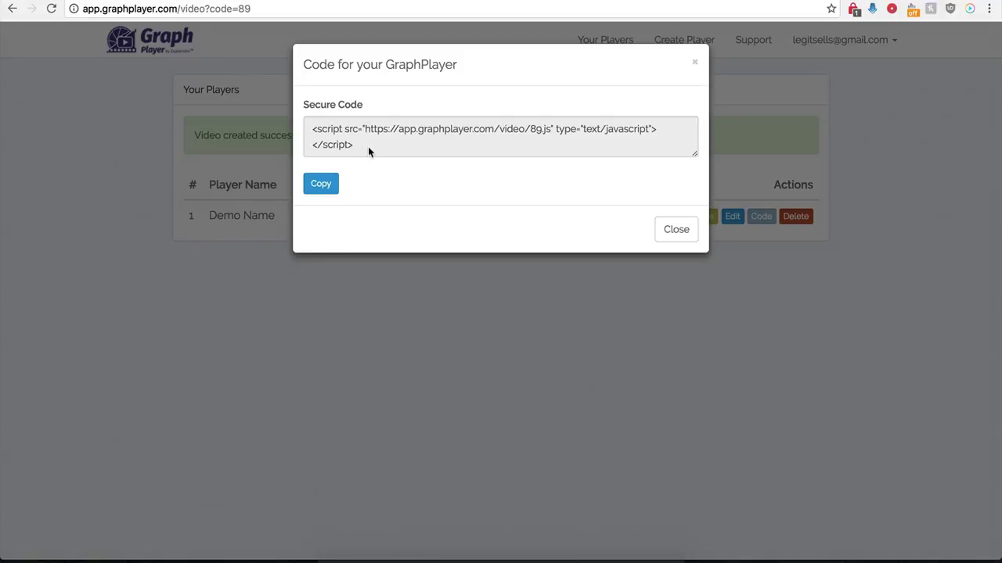
{"action": "left_click_drag", "start_coordinate": [367, 146], "coordinate": [313, 135]}
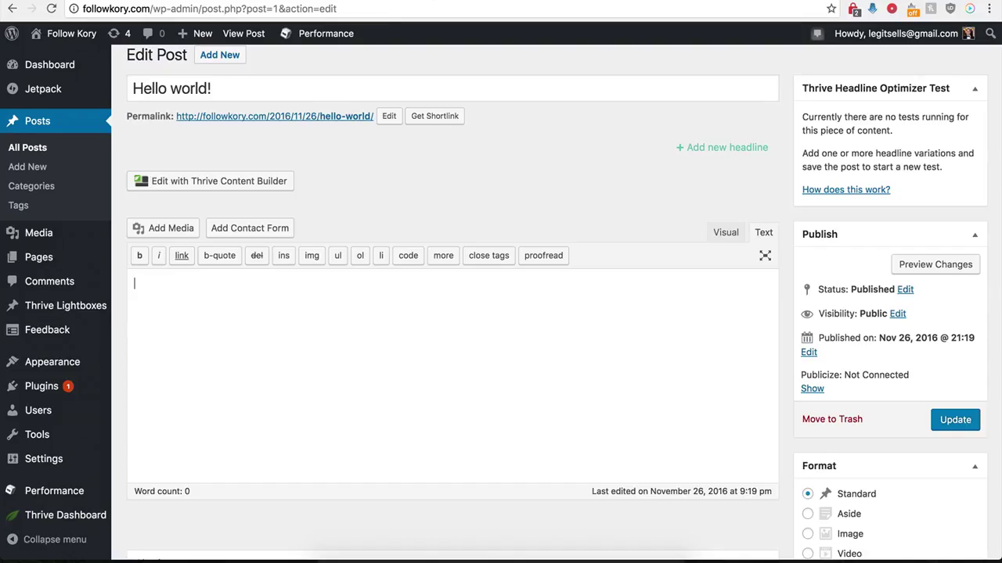
- Paste the player's embed script into the text content of the WordPress post "Hello world!" and update the post
{"action": "left_click", "coordinate": [253, 337]}
{"action": "type", "text": "<script src=\"https://app.graphplayer.com/video/89.js\" type=\"text/javascript\"></script>"}
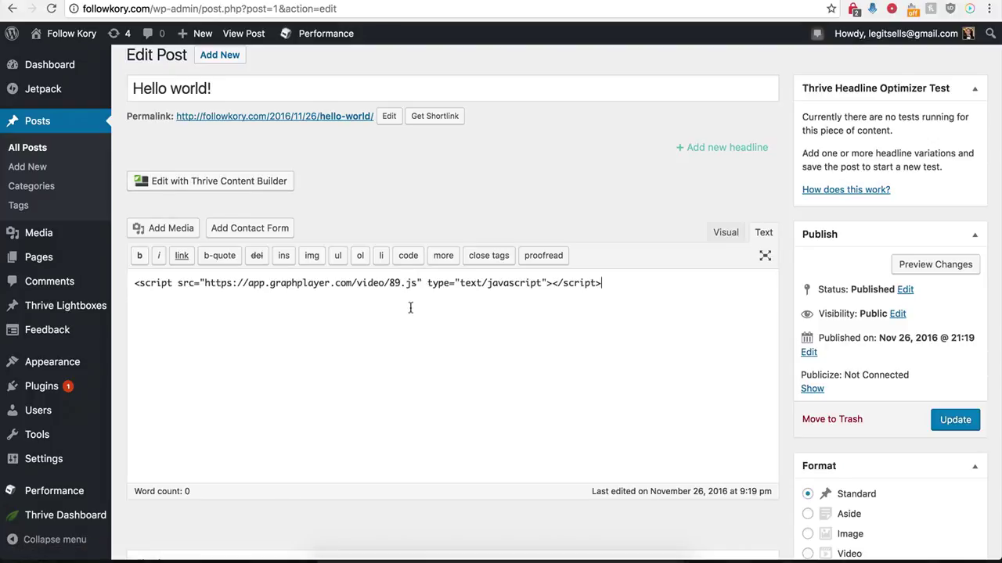
{"action": "left_click", "coordinate": [959, 424]}
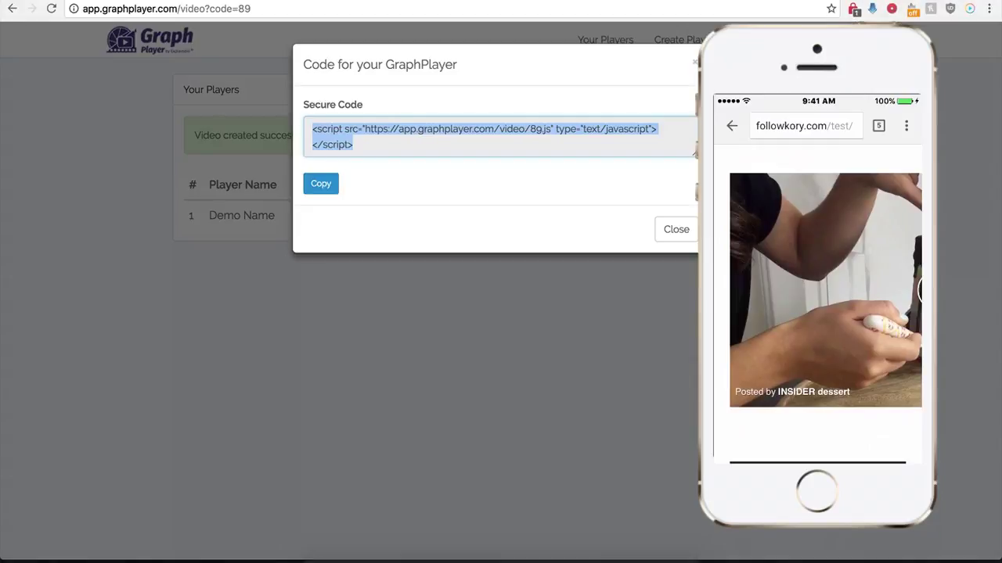
- Close the embed code dialog and open the Demo Name player's settings for editing
{"action": "left_click", "coordinate": [666, 239]}
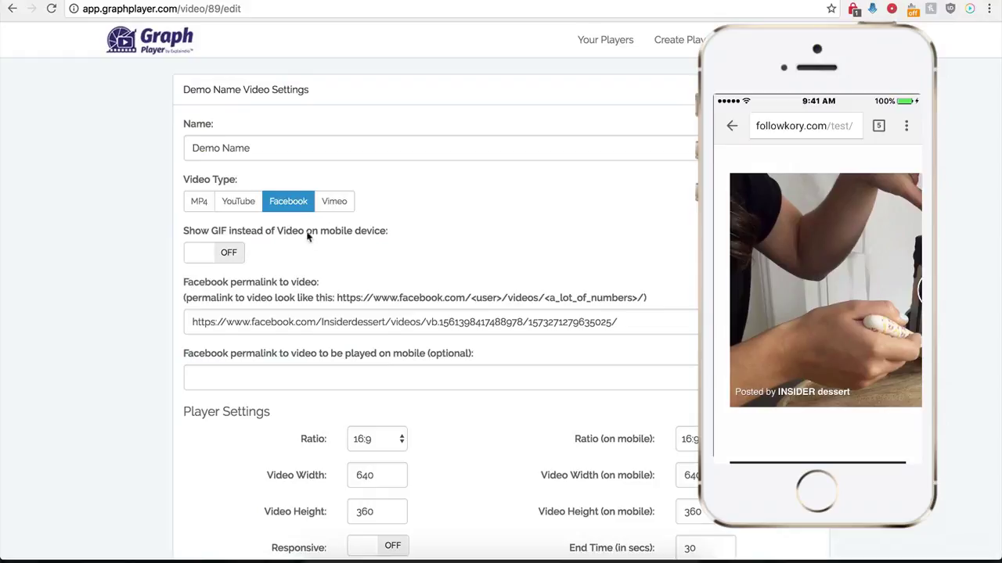
- Turn on showing a GIF instead of the video on mobile devices and copy the cake GIF's direct link from Giphy
{"action": "left_click", "coordinate": [233, 253]}
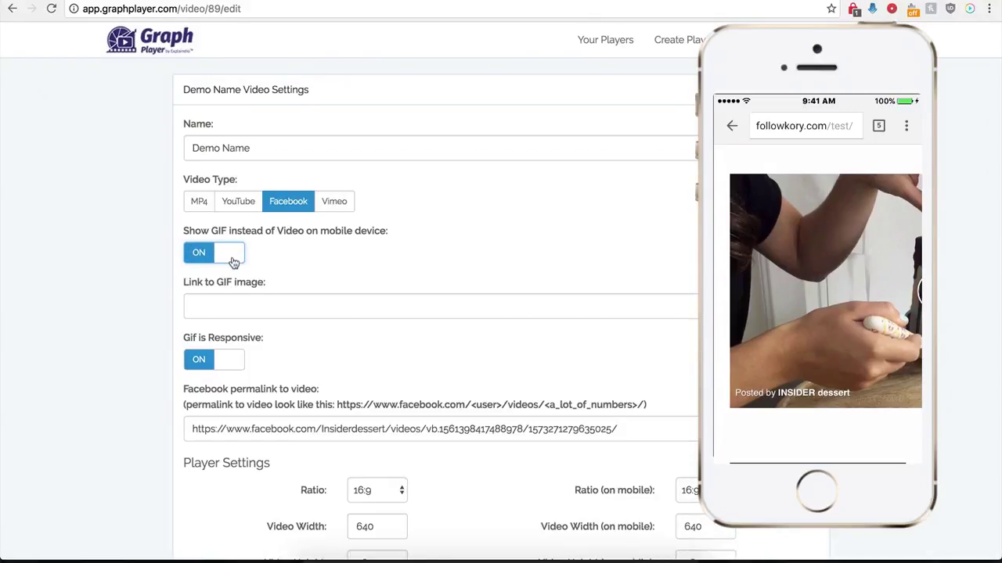
{"action": "left_click", "coordinate": [234, 305]}
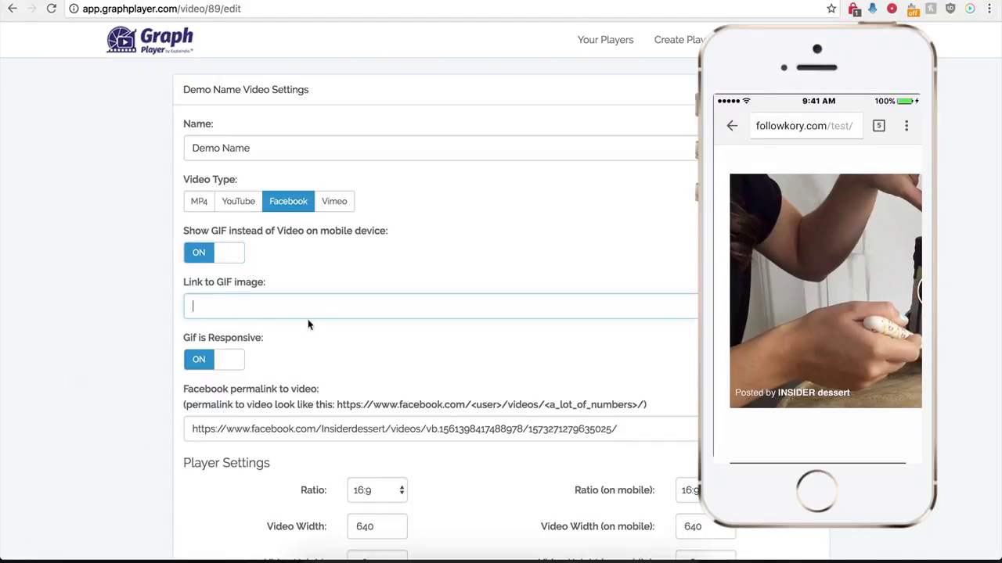
{"action": "left_click", "coordinate": [626, 2]}
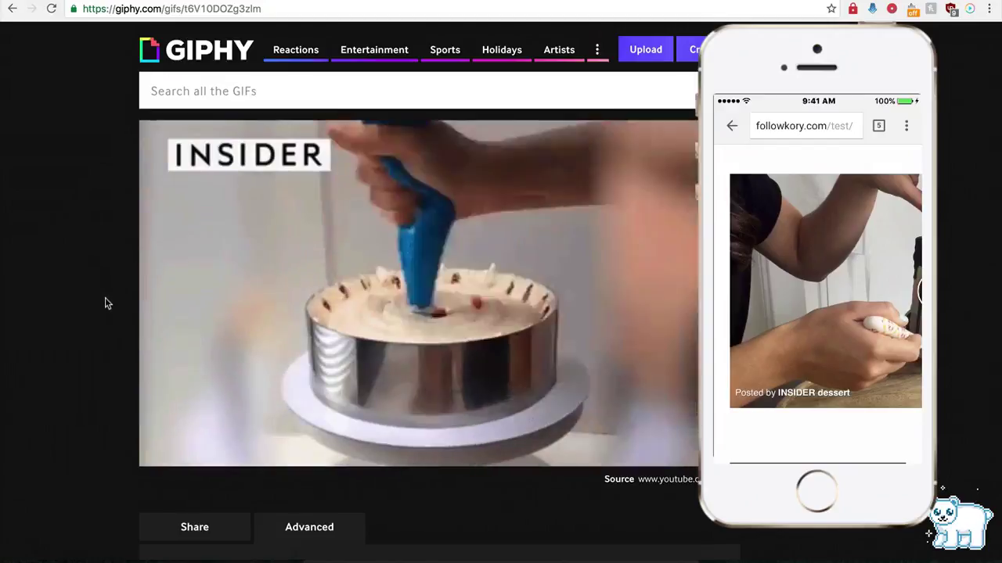
{"action": "scroll", "coordinate": [103, 318], "scroll_direction": "down", "scroll_amount": 1}
{"action": "scroll", "coordinate": [102, 320], "scroll_direction": "up", "scroll_amount": 1}
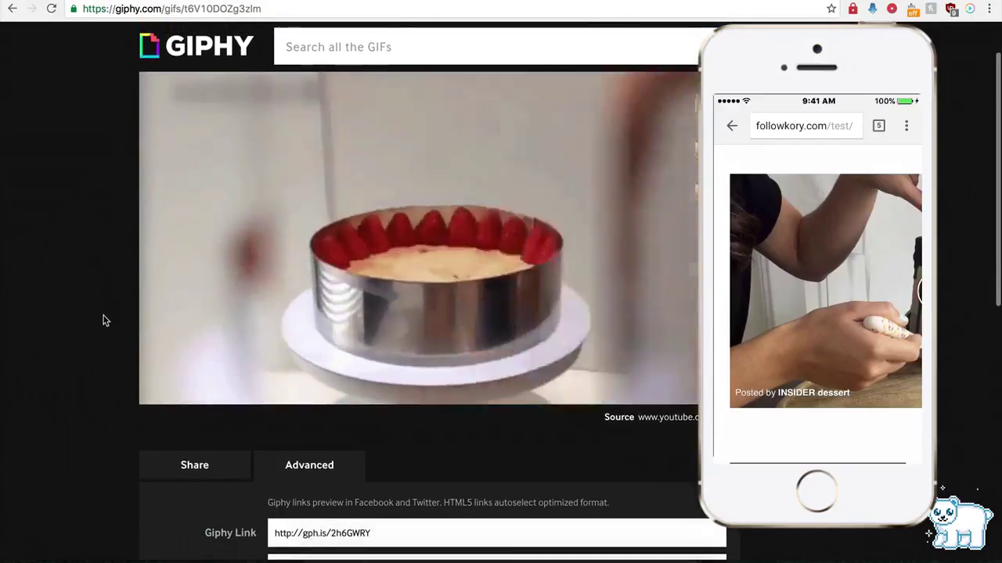
{"action": "scroll", "coordinate": [231, 323], "scroll_direction": "down", "scroll_amount": 4}
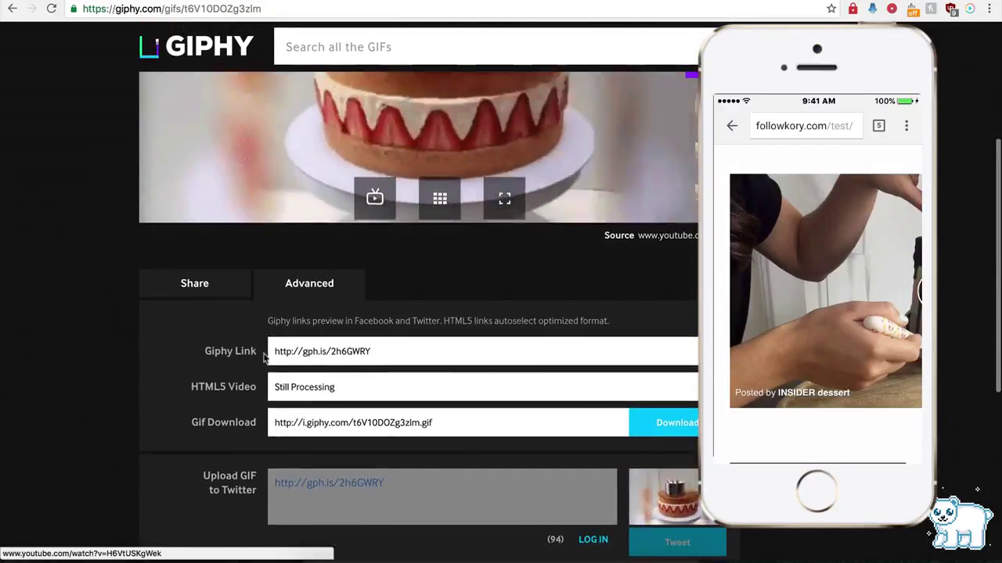
{"action": "left_click", "coordinate": [310, 353]}
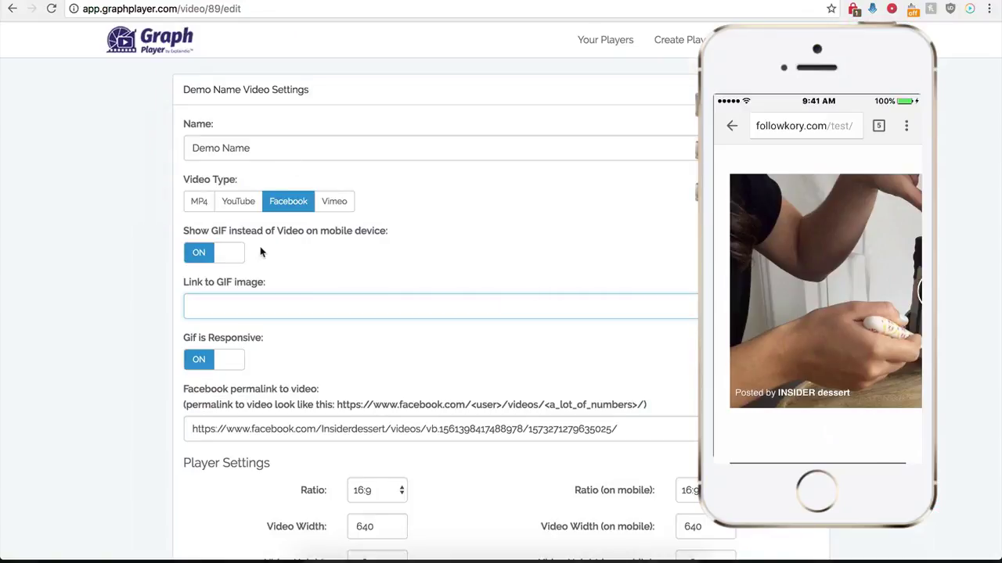
{"action": "type", "text": "http://gph.is/2h6GWRY"}
{"action": "scroll", "coordinate": [150, 389], "scroll_direction": "down", "scroll_amount": 4}
{"action": "scroll", "coordinate": [150, 389], "scroll_direction": "down", "scroll_amount": 5}
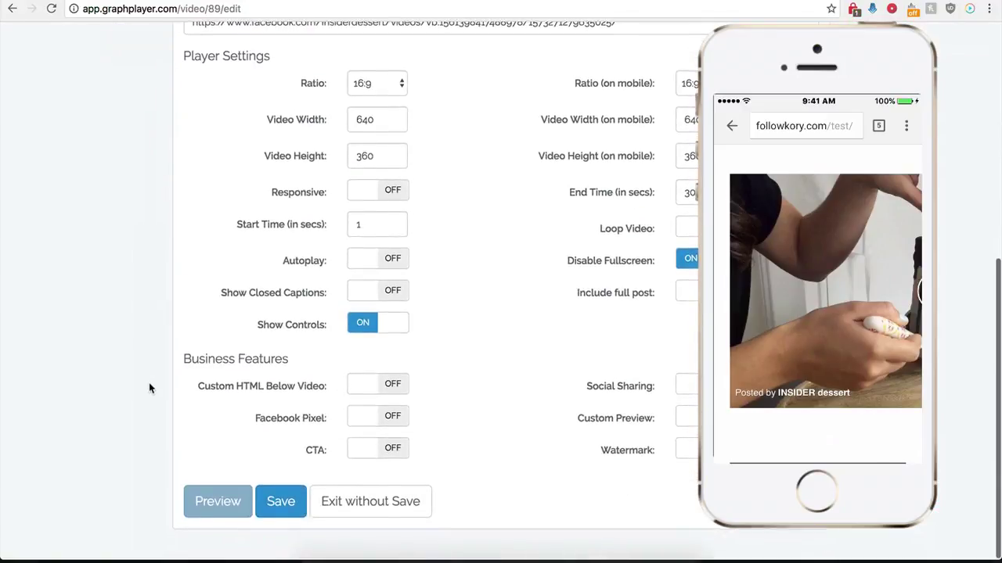
{"action": "left_click", "coordinate": [280, 517]}
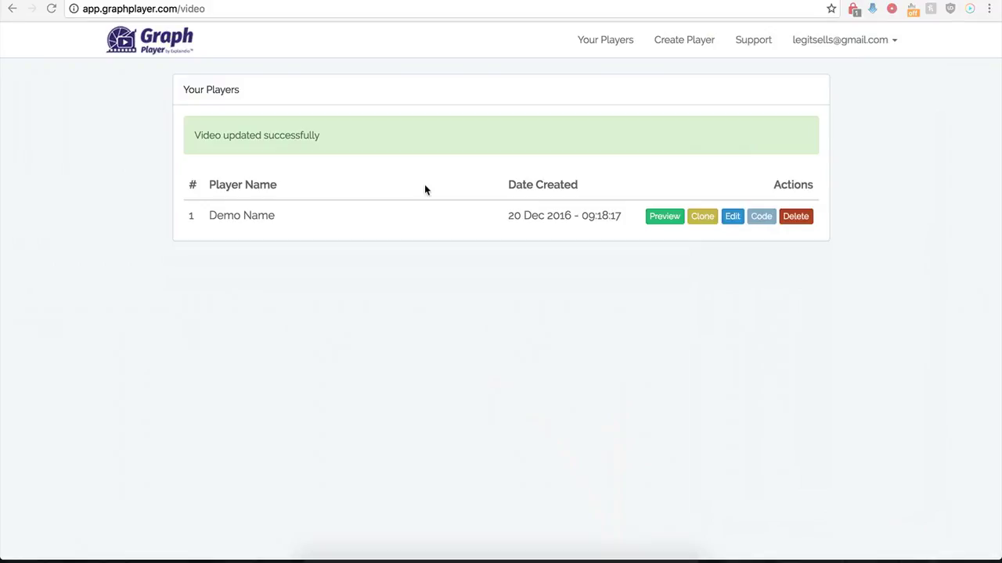
- Reopen the Demo Name player's settings, turn on Include full post and save the player
{"action": "left_click", "coordinate": [729, 218]}
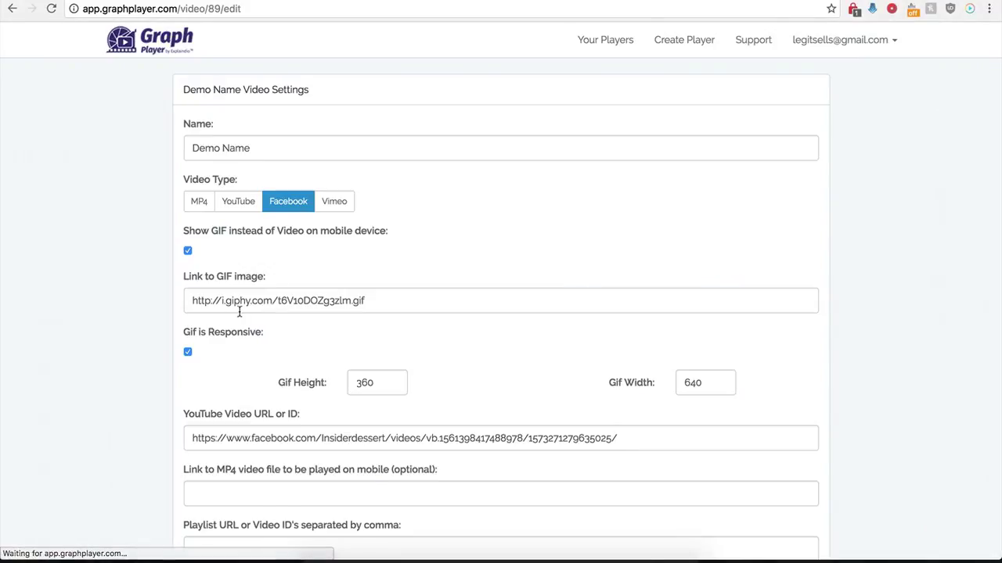
{"action": "scroll", "coordinate": [166, 379], "scroll_direction": "down", "scroll_amount": 2}
{"action": "scroll", "coordinate": [167, 379], "scroll_direction": "down", "scroll_amount": 8}
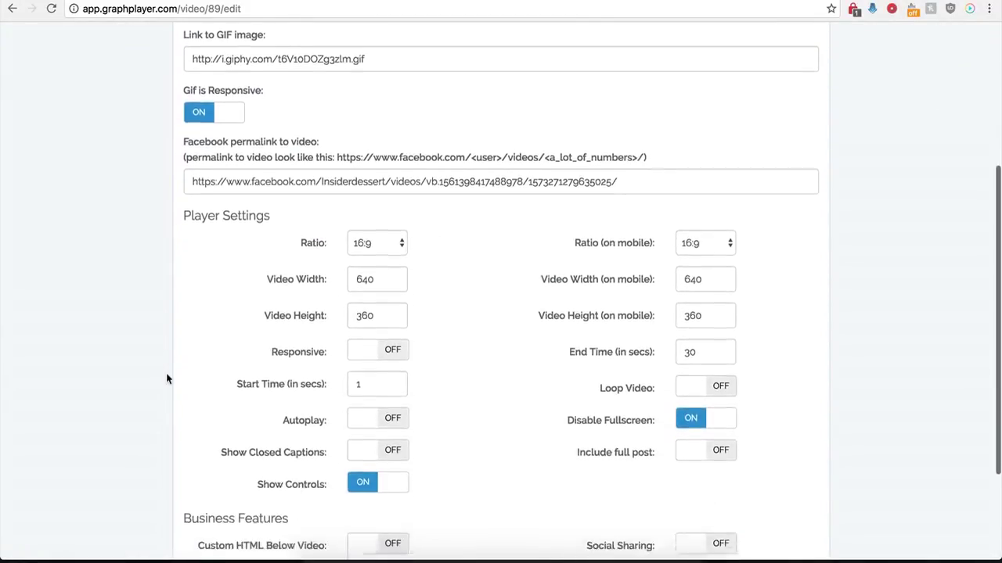
{"action": "scroll", "coordinate": [166, 379], "scroll_direction": "down", "scroll_amount": 1}
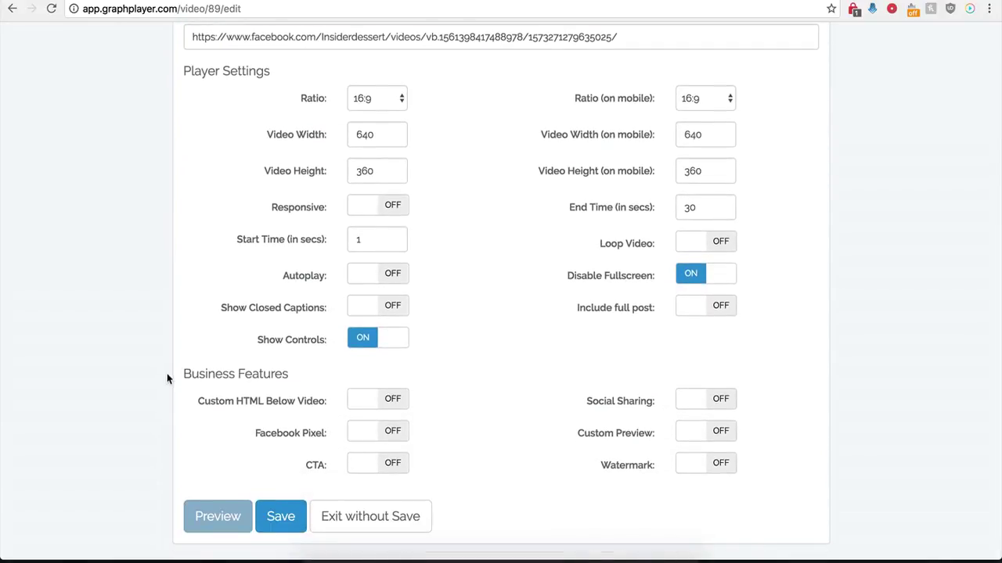
{"action": "left_click", "coordinate": [720, 311]}
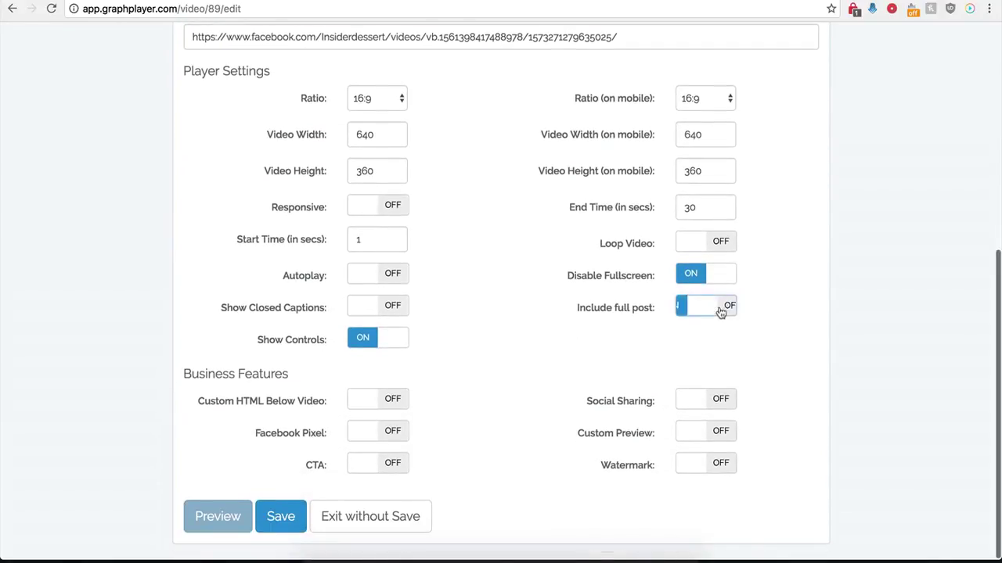
{"action": "left_click", "coordinate": [278, 518]}
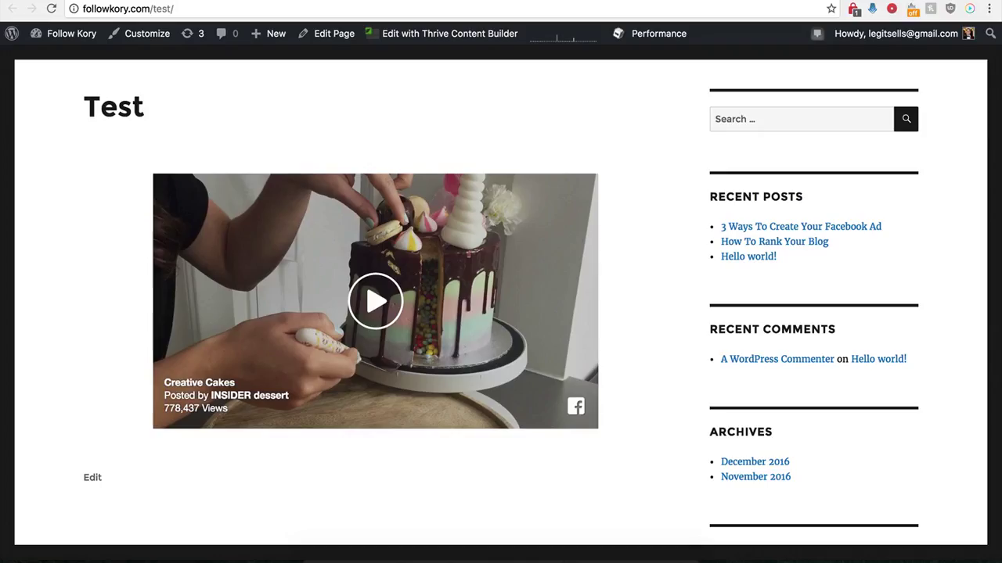
- Reload the Test page on followkory.com and check the embedded Facebook video's post text and its like, comment and share links
{"action": "left_click", "coordinate": [50, 9]}
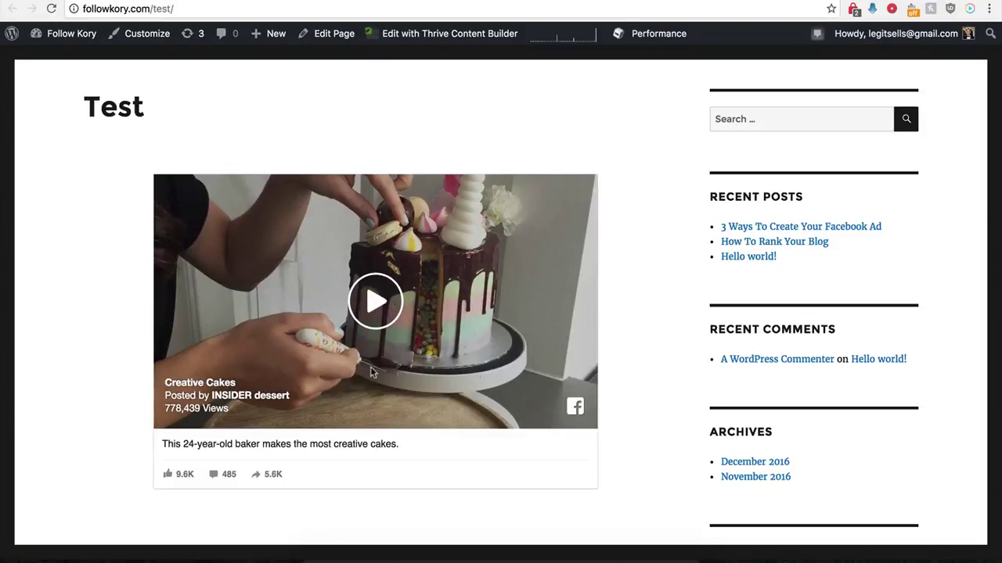
{"action": "scroll", "coordinate": [145, 459], "scroll_direction": "down", "scroll_amount": 1}
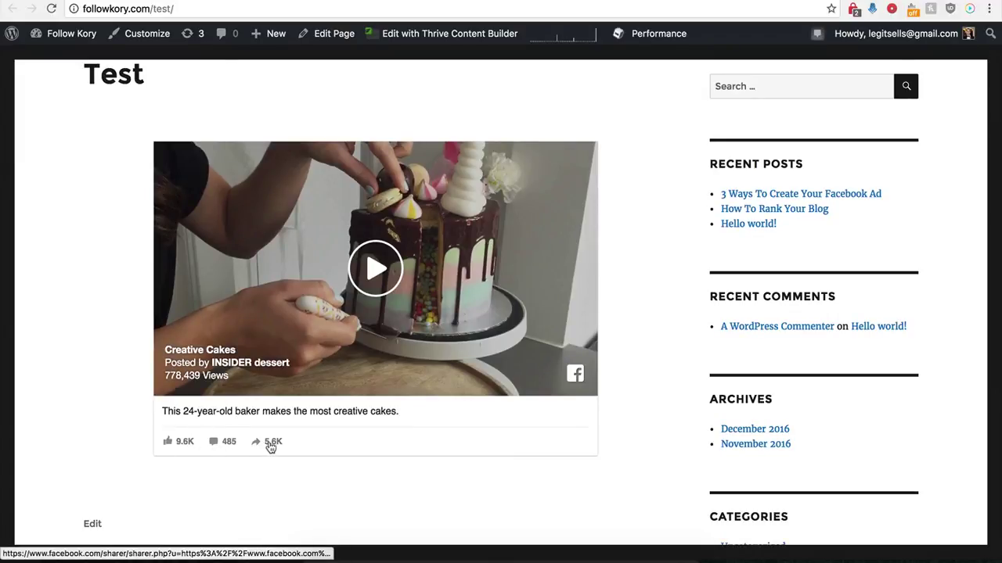
{"action": "left_click", "coordinate": [214, 445]}
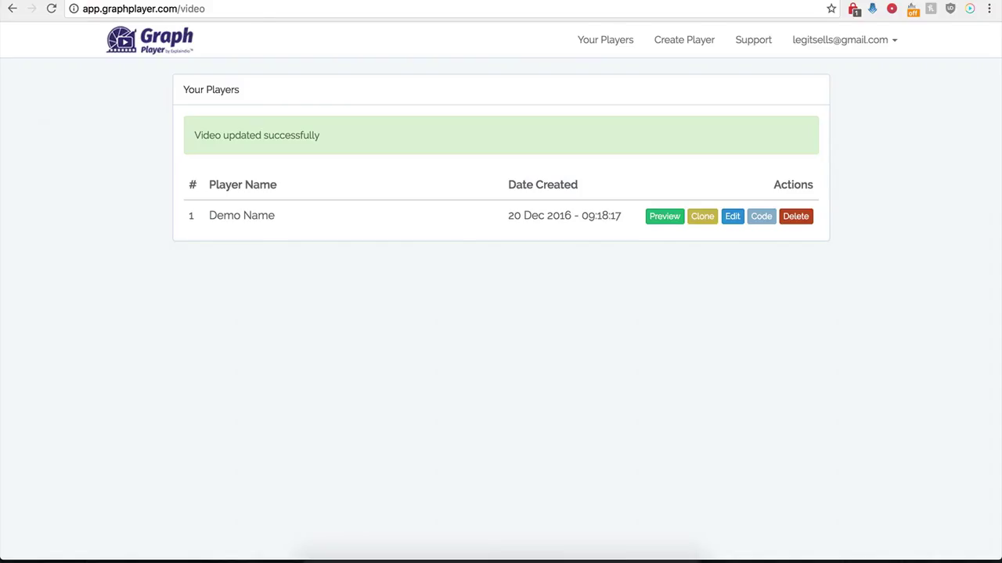
- Reopen the Demo Name player's settings in GraphPlayer and turn on Custom HTML Below Video under Business Features
{"action": "left_click", "coordinate": [734, 222]}
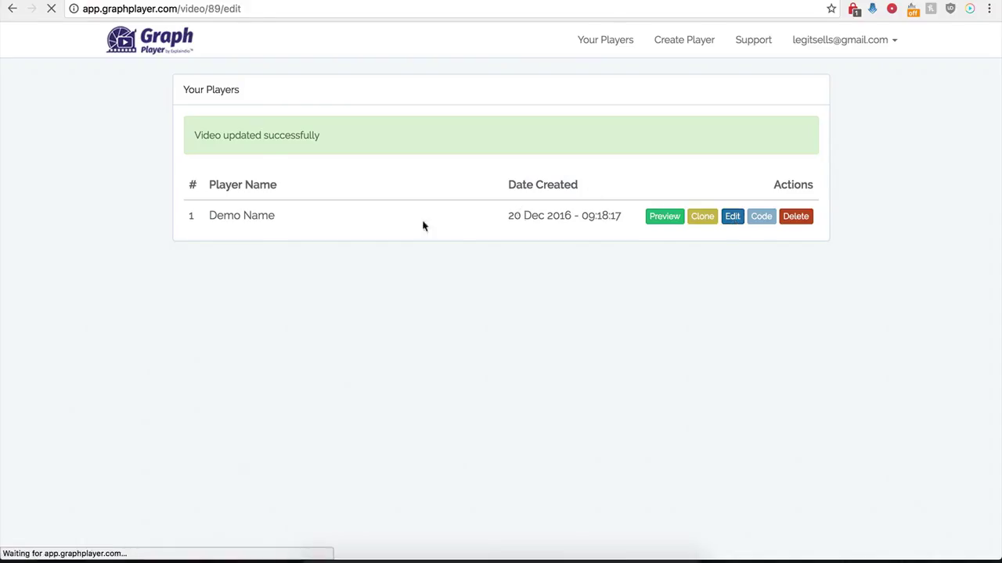
{"action": "scroll", "coordinate": [217, 383], "scroll_direction": "down", "scroll_amount": 5}
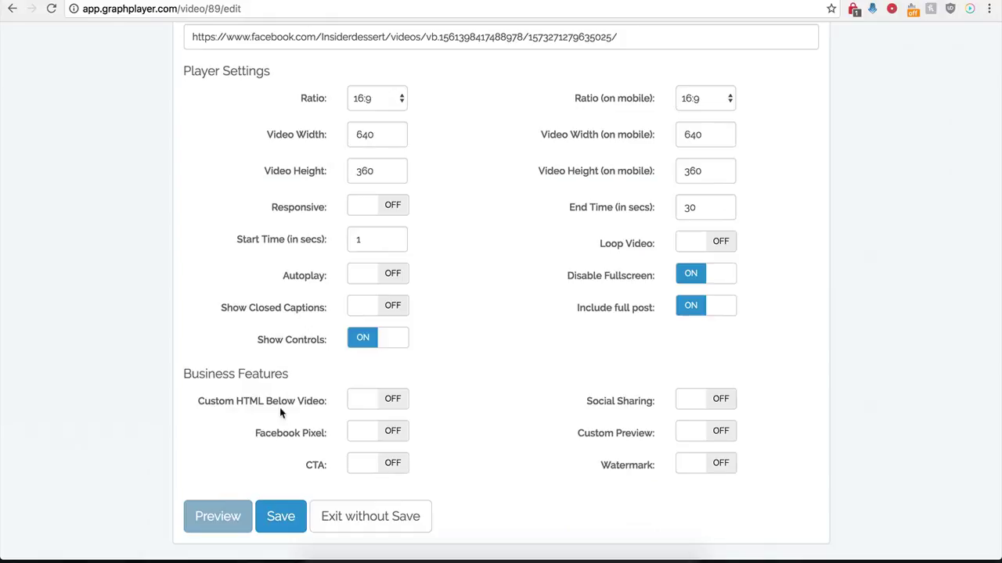
{"action": "left_click", "coordinate": [387, 399]}
{"action": "scroll", "coordinate": [427, 434], "scroll_direction": "down", "scroll_amount": 3}
{"action": "left_click", "coordinate": [368, 308]}
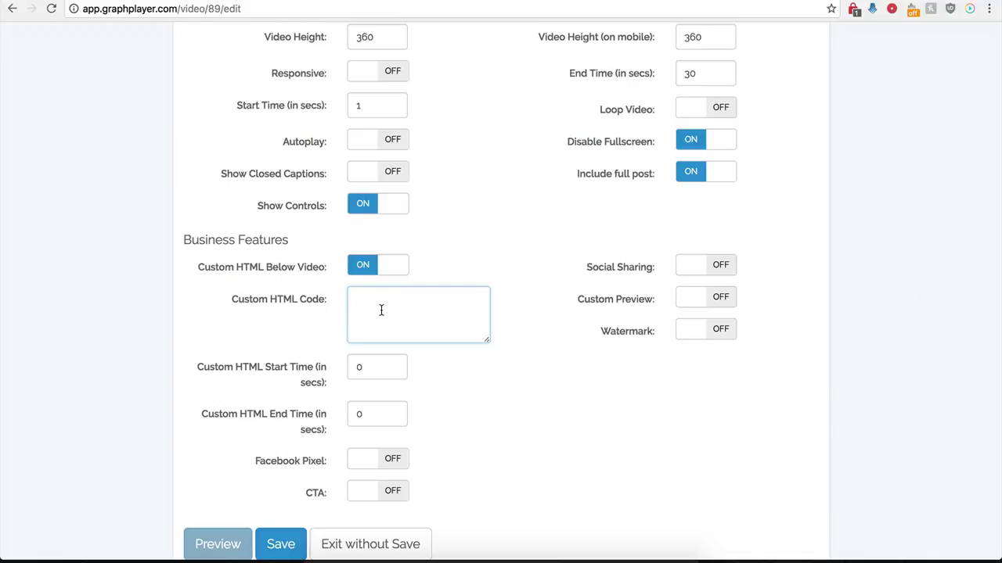
- Try a Custom HTML Start Time of 120 seconds
{"action": "left_click", "coordinate": [371, 372]}
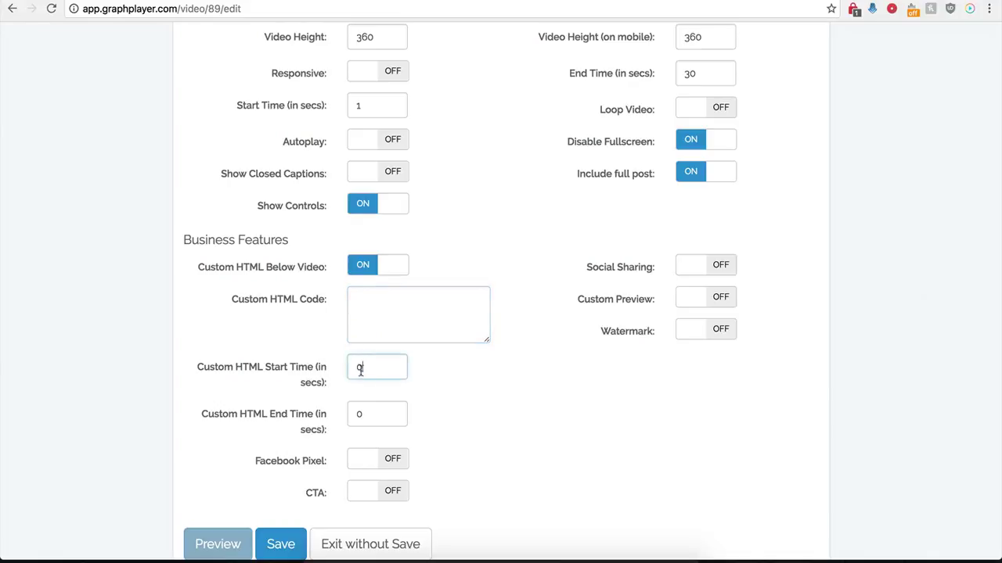
{"action": "double_click", "coordinate": [358, 367]}
{"action": "left_click", "coordinate": [377, 414]}
{"action": "left_click", "coordinate": [369, 372]}
{"action": "left_click", "coordinate": [389, 311]}
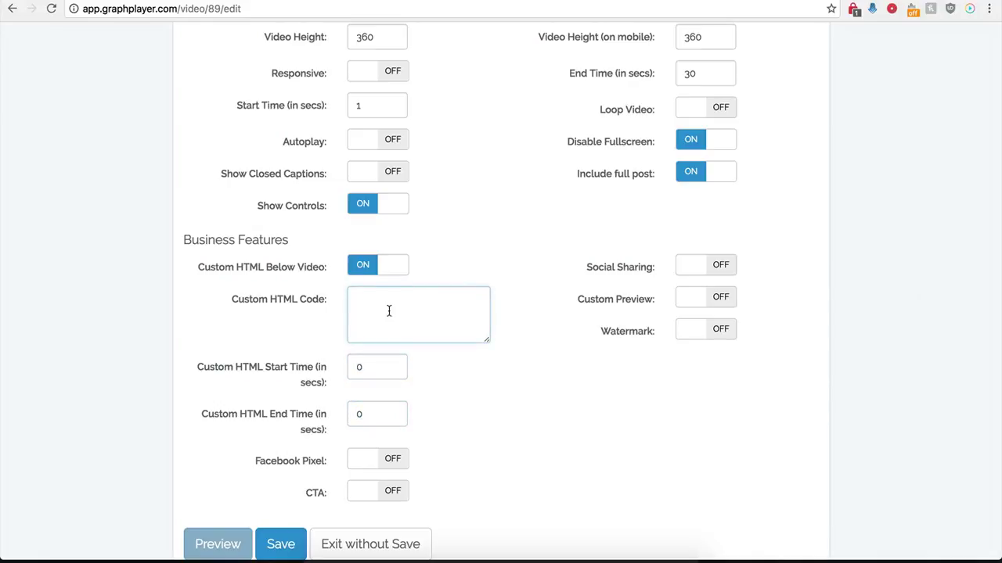
{"action": "scroll", "coordinate": [389, 311], "scroll_direction": "up", "scroll_amount": 4}
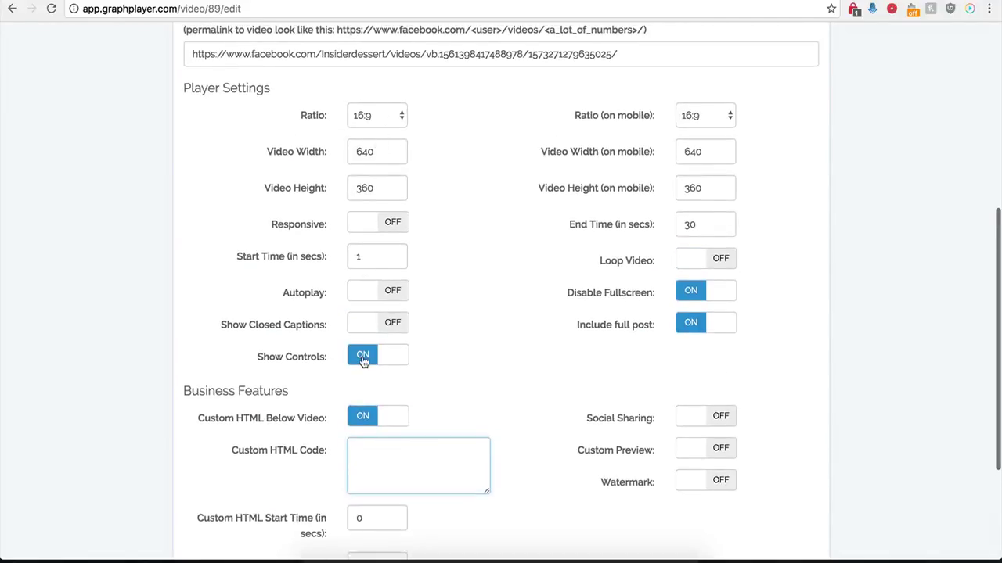
{"action": "scroll", "coordinate": [363, 356], "scroll_direction": "down", "scroll_amount": 2}
{"action": "scroll", "coordinate": [378, 348], "scroll_direction": "down", "scroll_amount": 1}
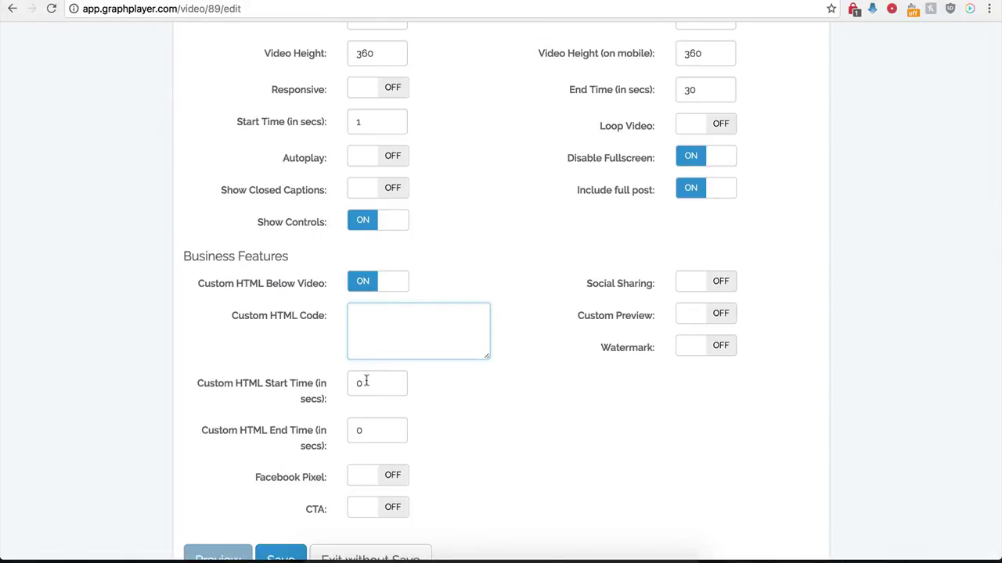
{"action": "left_click_drag", "start_coordinate": [384, 383], "coordinate": [350, 384]}
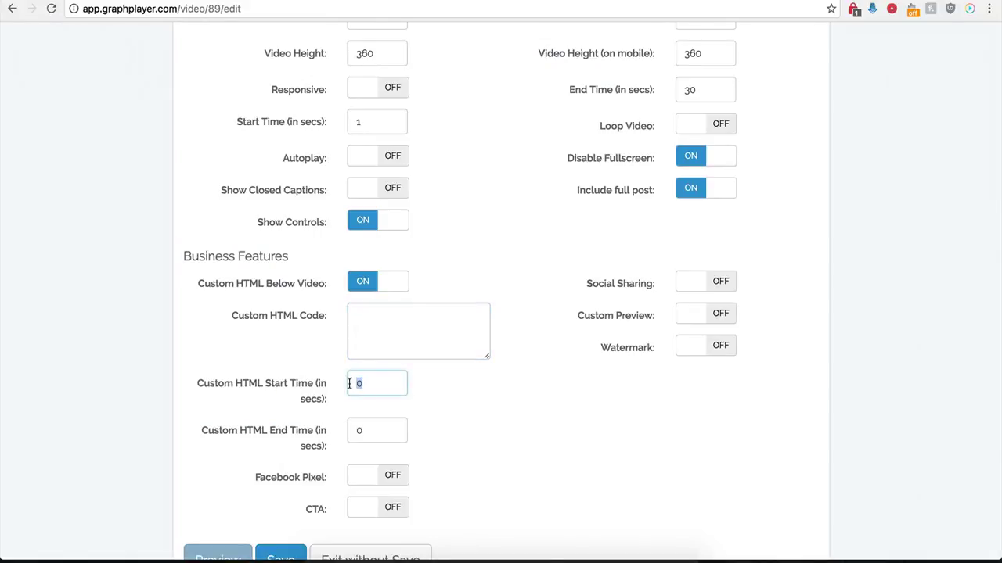
{"action": "type", "text": "12"}
{"action": "left_click", "coordinate": [371, 321]}
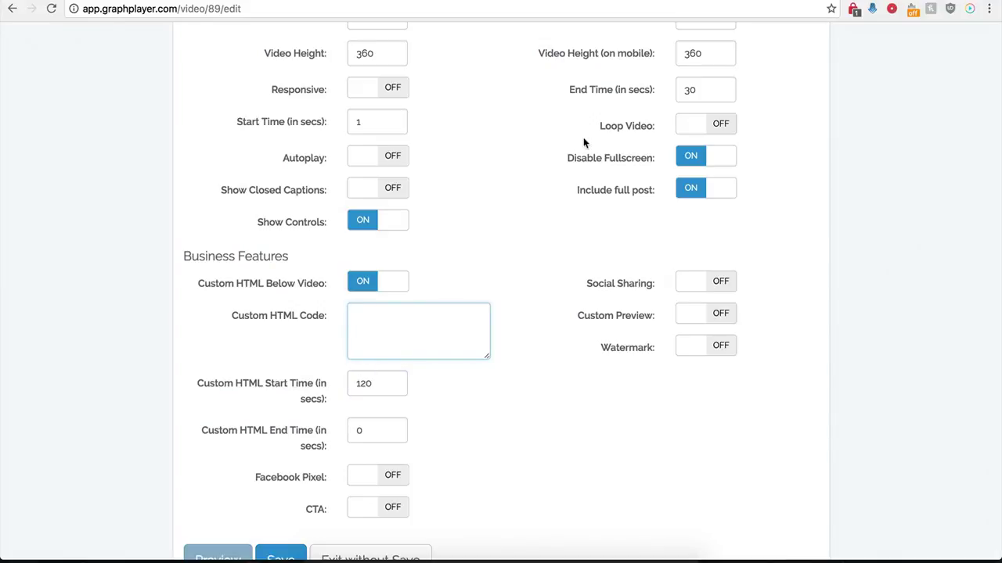
{"action": "scroll", "coordinate": [444, 324], "scroll_direction": "down", "scroll_amount": 1}
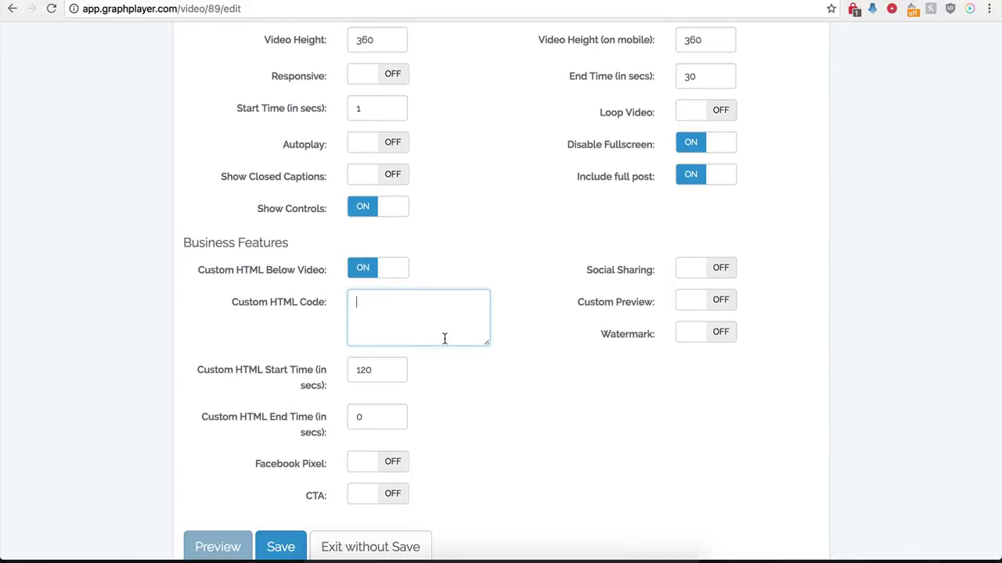
{"action": "type", "text": "<center><img src=\"http://kompozer-tutorial.com/BootGifts/Buttons/Buy%20Now%20Buttons/buy-now-button-16.png\"></center>"}
{"action": "left_click_drag", "start_coordinate": [486, 343], "coordinate": [520, 391]}
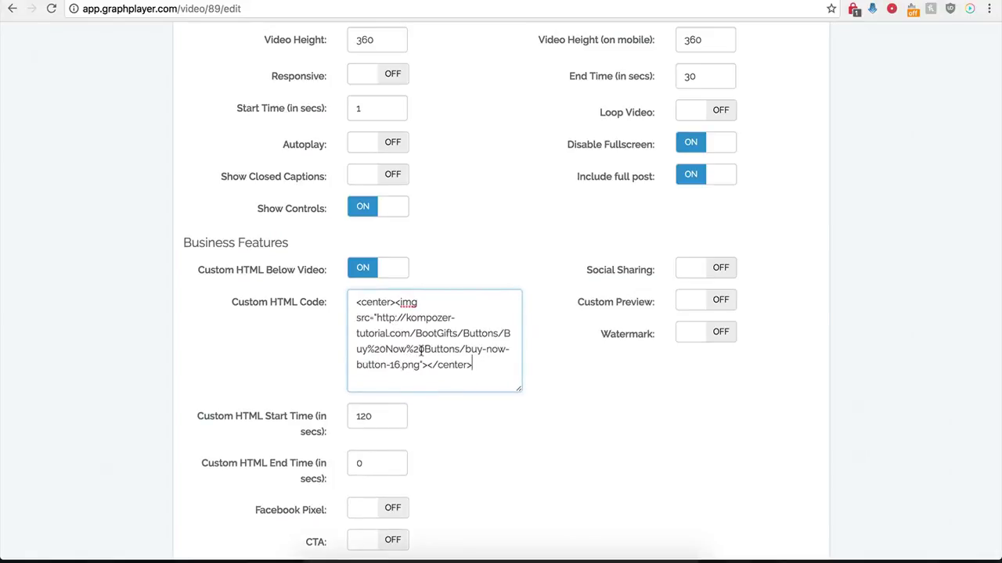
- Set the Custom HTML Start Time to 0 seconds and save the player
{"action": "left_click", "coordinate": [381, 402]}
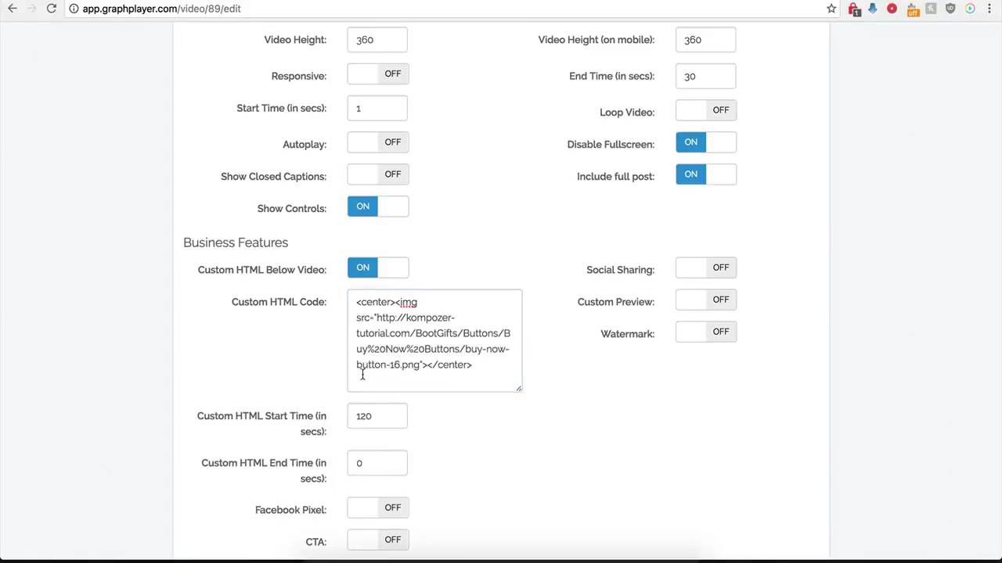
{"action": "left_click_drag", "start_coordinate": [380, 418], "coordinate": [349, 419]}
{"action": "type", "text": "0"}
{"action": "left_click", "coordinate": [467, 466]}
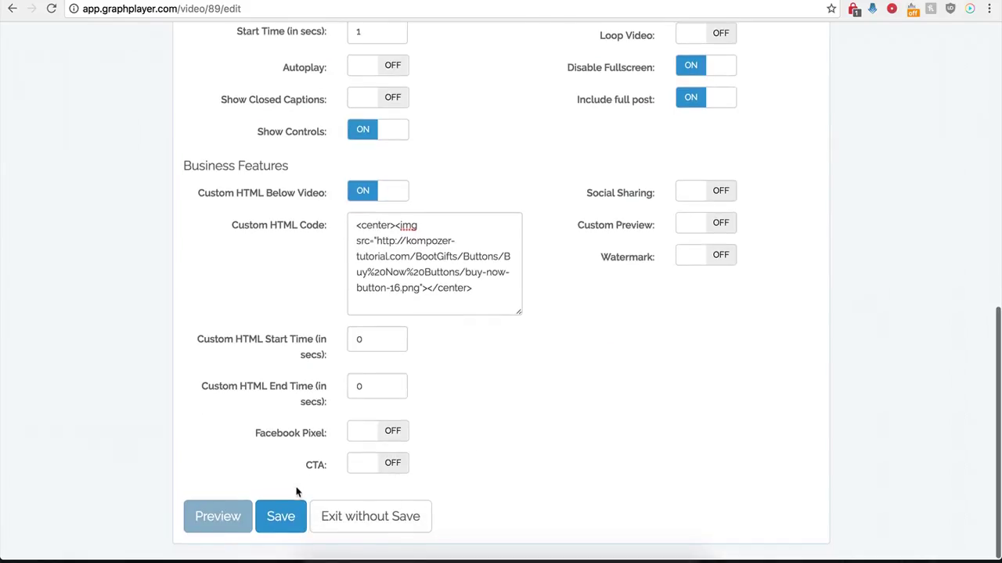
{"action": "left_click", "coordinate": [280, 516]}
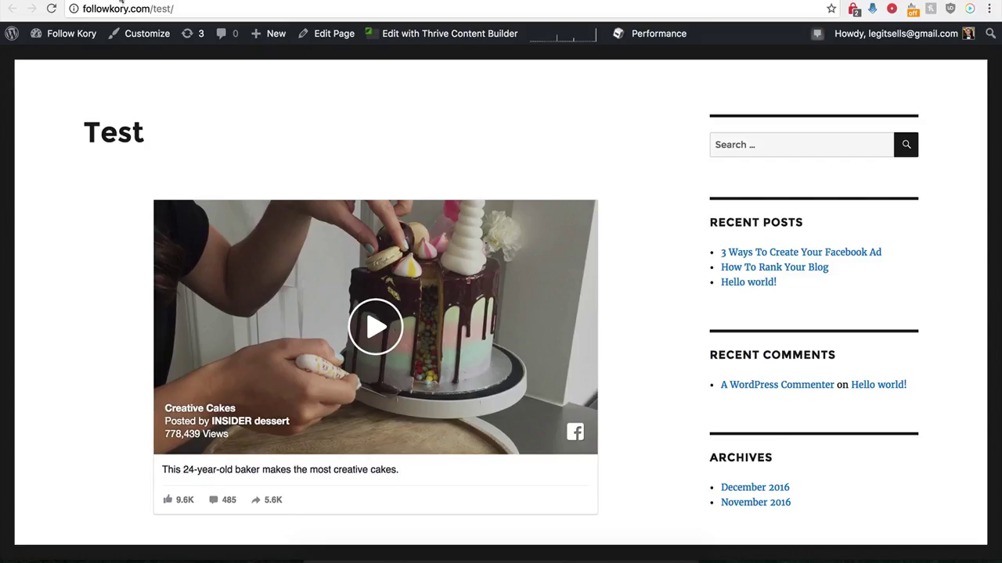
- Reload the Test page on followkory.com and examine the custom HTML content below the embedded video post
{"action": "left_click", "coordinate": [51, 9]}
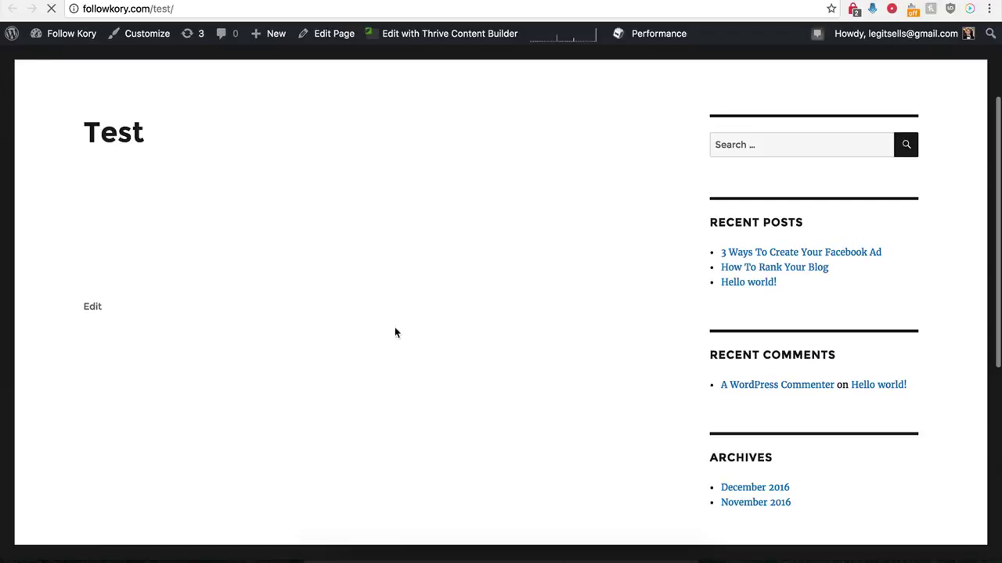
{"action": "scroll", "coordinate": [359, 353], "scroll_direction": "down", "scroll_amount": 2}
{"action": "scroll", "coordinate": [358, 352], "scroll_direction": "down", "scroll_amount": 4}
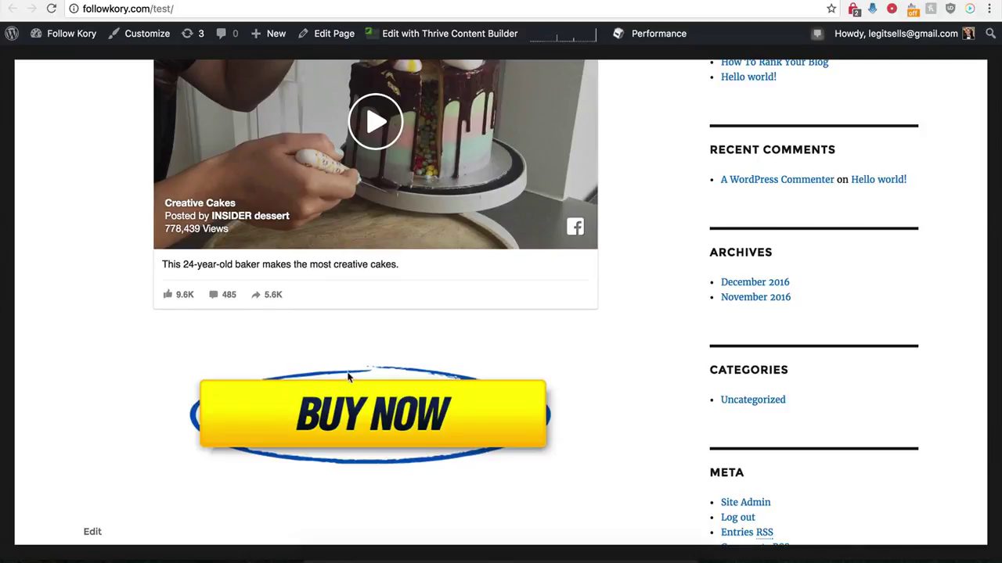
{"action": "scroll", "coordinate": [360, 364], "scroll_direction": "up", "scroll_amount": 2}
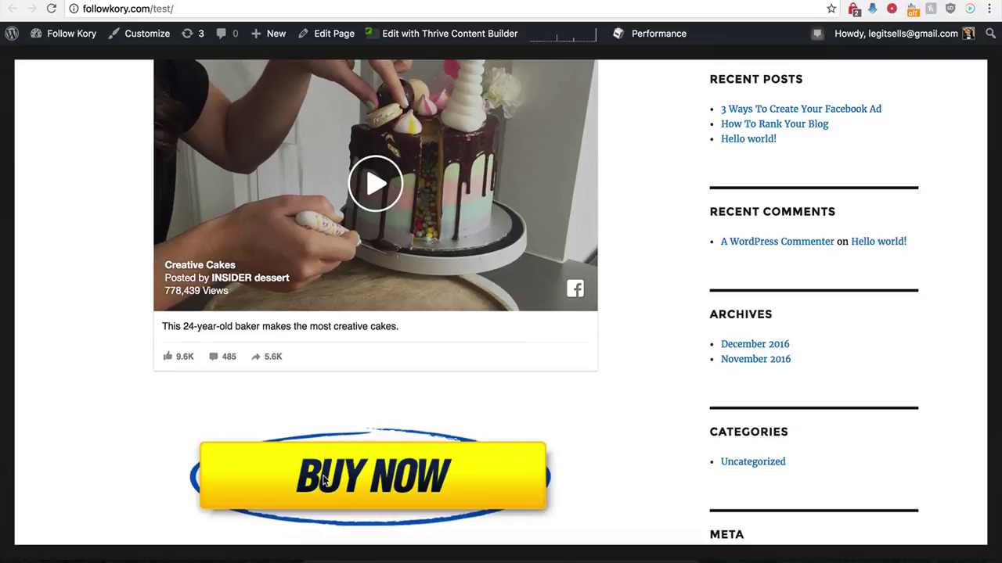
{"action": "scroll", "coordinate": [340, 441], "scroll_direction": "up", "scroll_amount": 2}
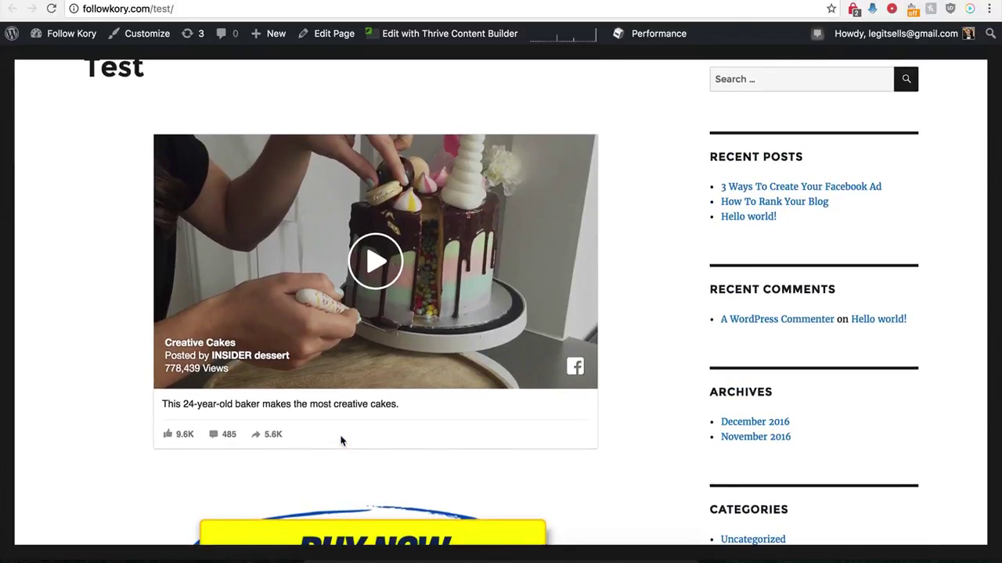
{"action": "scroll", "coordinate": [340, 441], "scroll_direction": "down", "scroll_amount": 1}
{"action": "scroll", "coordinate": [367, 305], "scroll_direction": "up", "scroll_amount": 3}
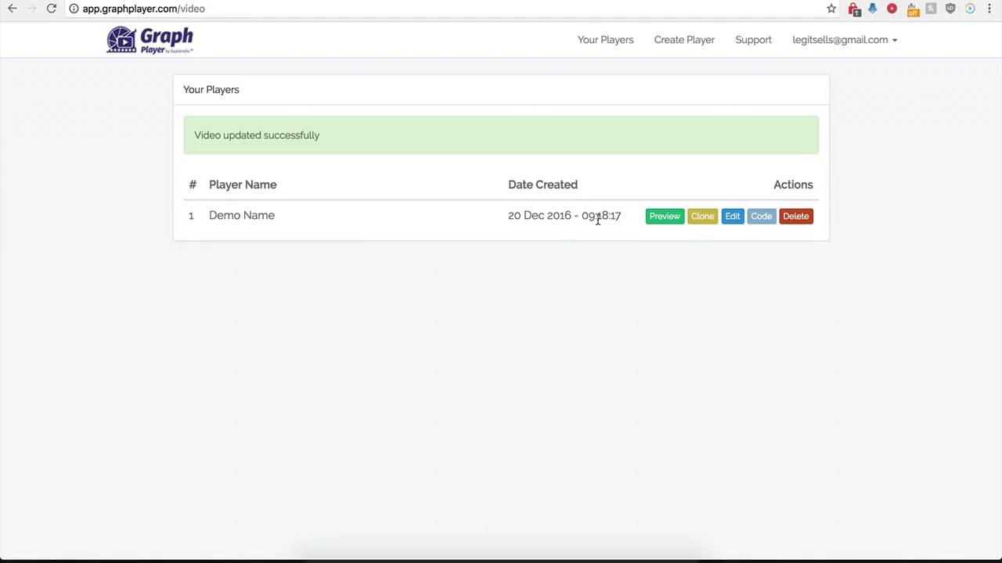
- Open the Demo Name player for editing and turn off Custom HTML Below Video
{"action": "left_click", "coordinate": [729, 219]}
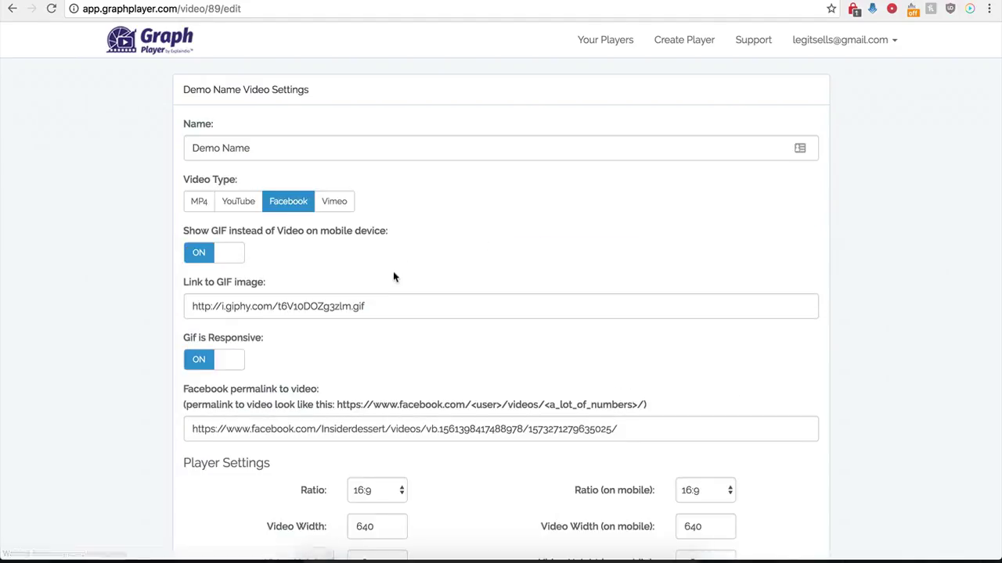
{"action": "scroll", "coordinate": [179, 418], "scroll_direction": "down", "scroll_amount": 6}
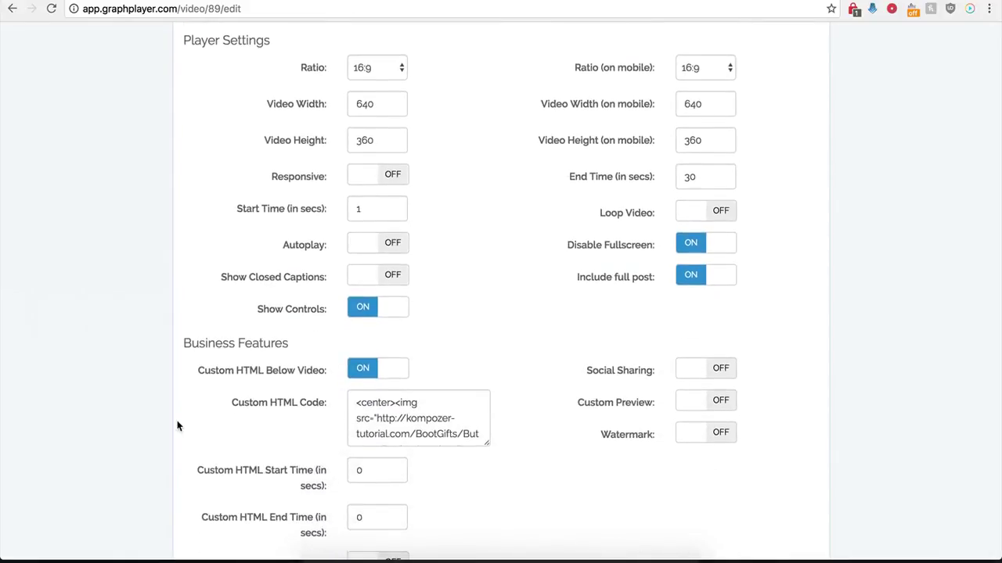
{"action": "scroll", "coordinate": [178, 414], "scroll_direction": "down", "scroll_amount": 1}
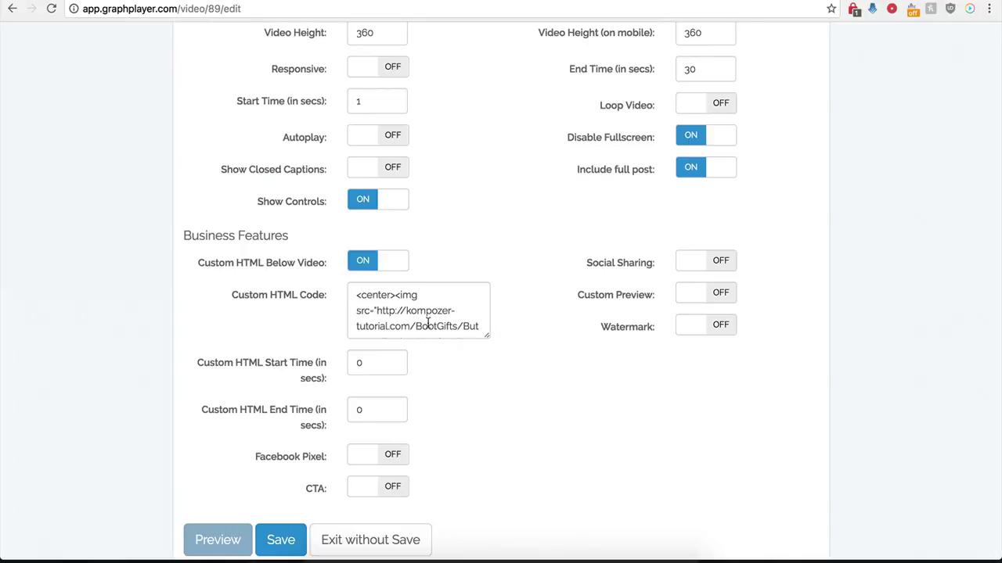
{"action": "left_click", "coordinate": [365, 260]}
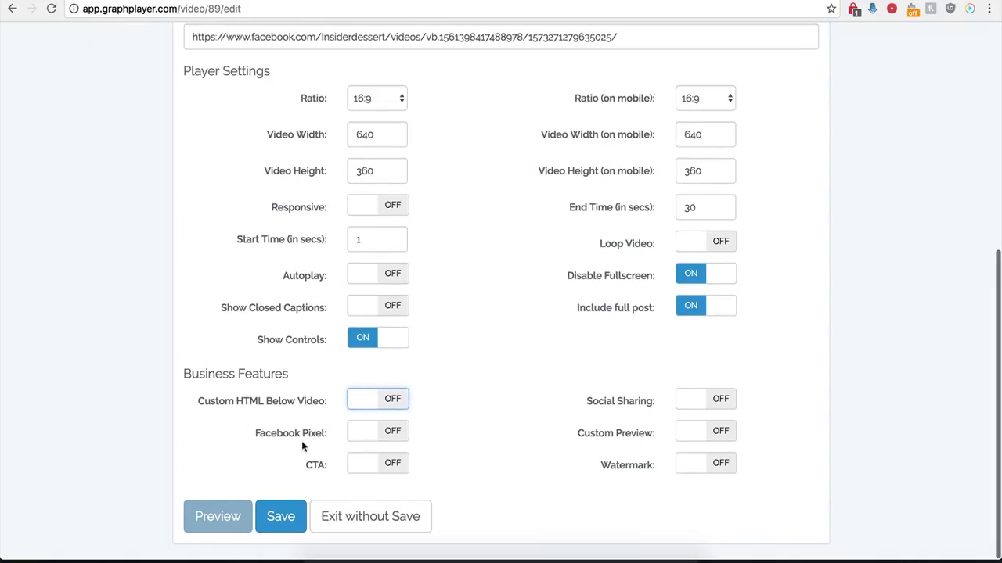
- Try the Facebook Pixel option to look at its code and timing fields, leaving it switched off
{"action": "left_click", "coordinate": [394, 437]}
{"action": "scroll", "coordinate": [364, 443], "scroll_direction": "down", "scroll_amount": 2}
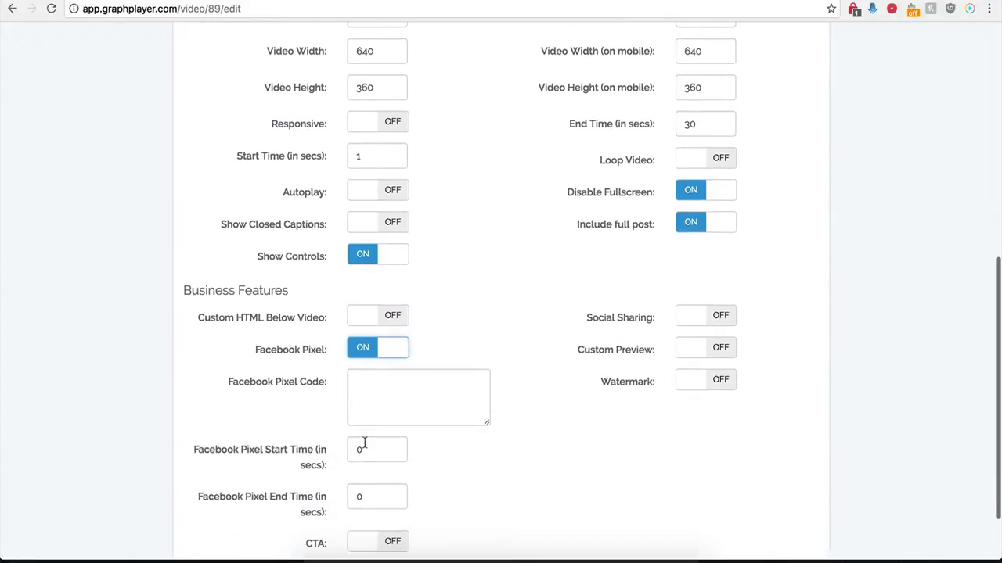
{"action": "scroll", "coordinate": [372, 408], "scroll_direction": "down", "scroll_amount": 1}
{"action": "left_click", "coordinate": [360, 376]}
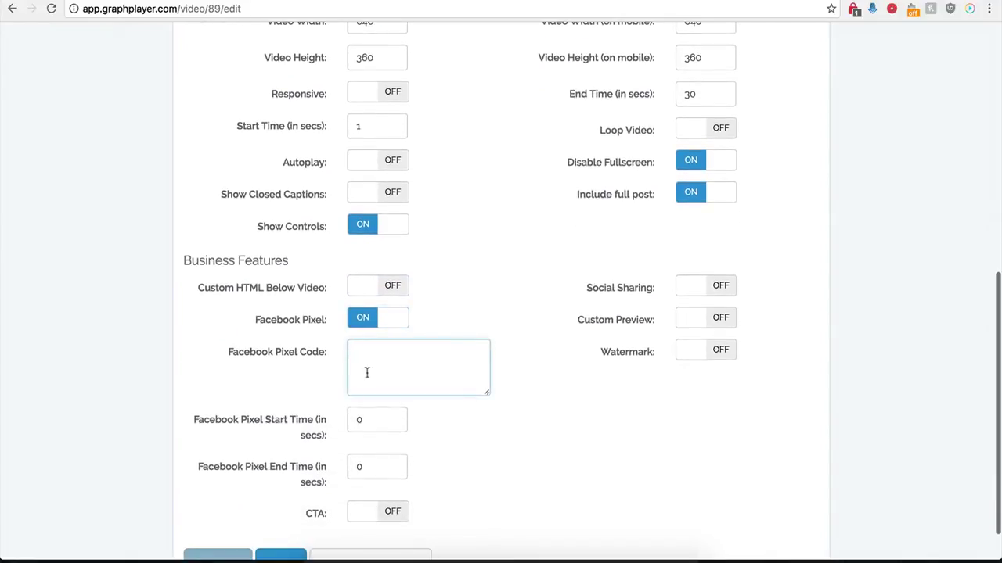
{"action": "left_click", "coordinate": [362, 321]}
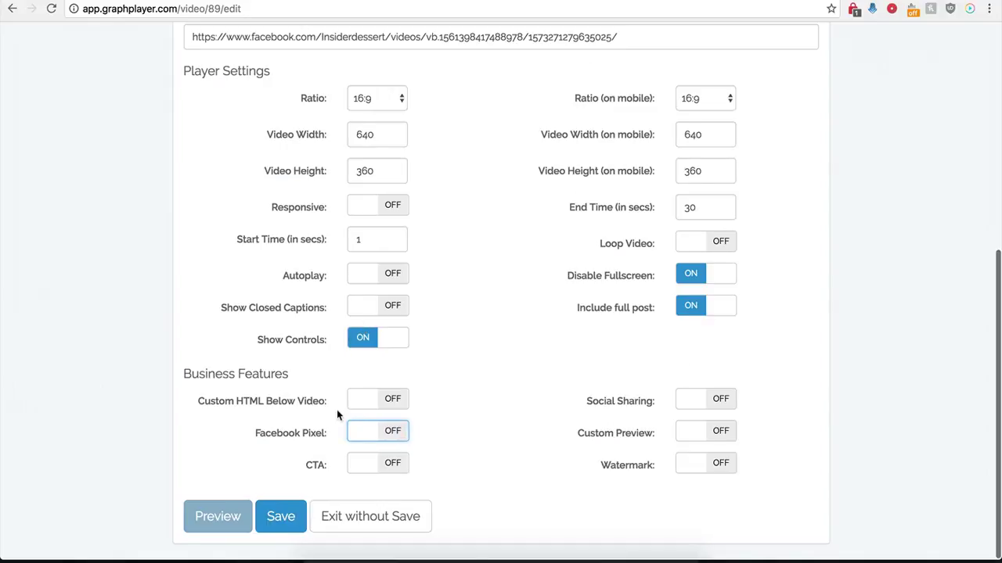
{"action": "left_click", "coordinate": [394, 466]}
{"action": "scroll", "coordinate": [452, 492], "scroll_direction": "down", "scroll_amount": 5}
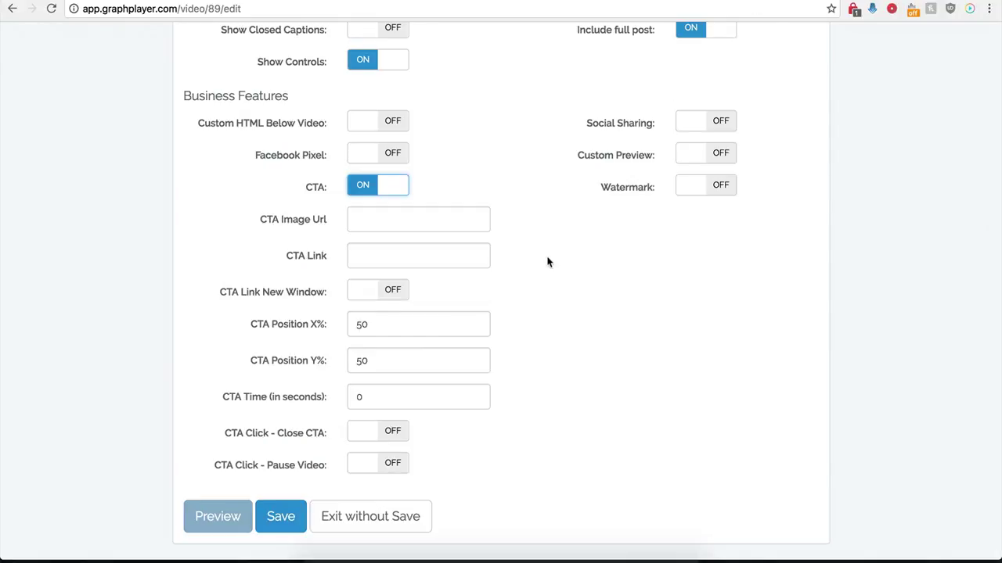
{"action": "left_click", "coordinate": [424, 219]}
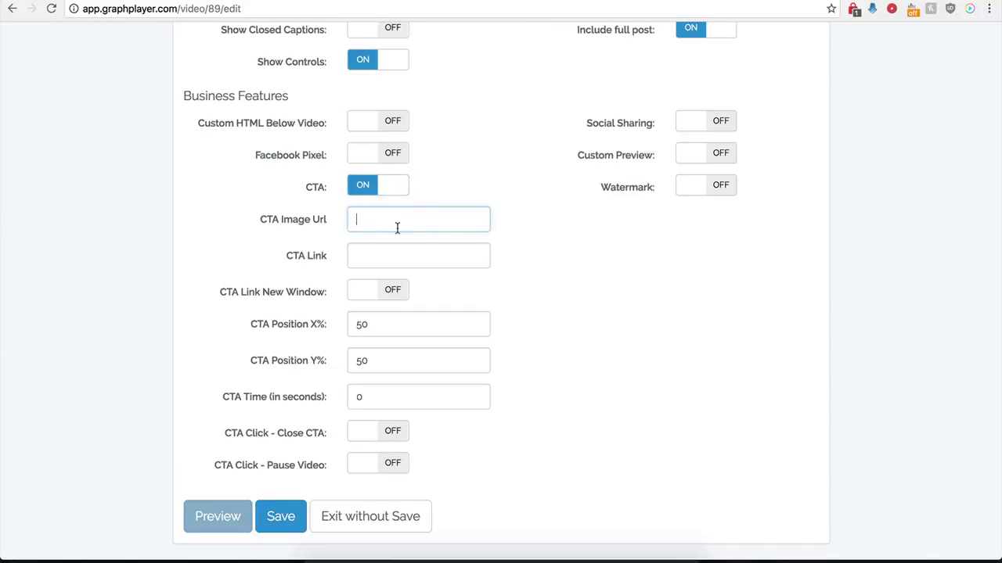
{"action": "key", "text": "ctrl+v"}
{"action": "left_click", "coordinate": [366, 259]}
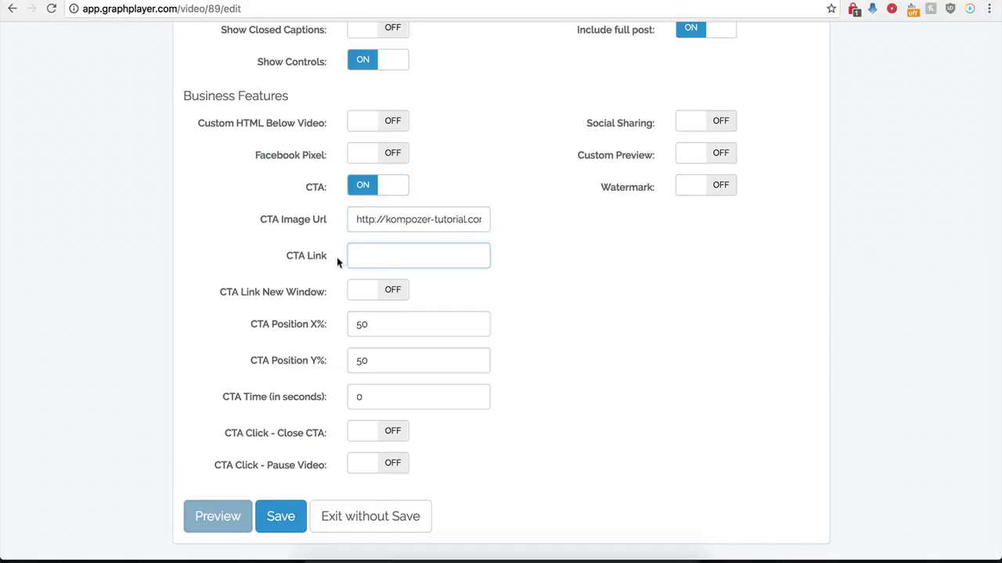
{"action": "left_click", "coordinate": [372, 259]}
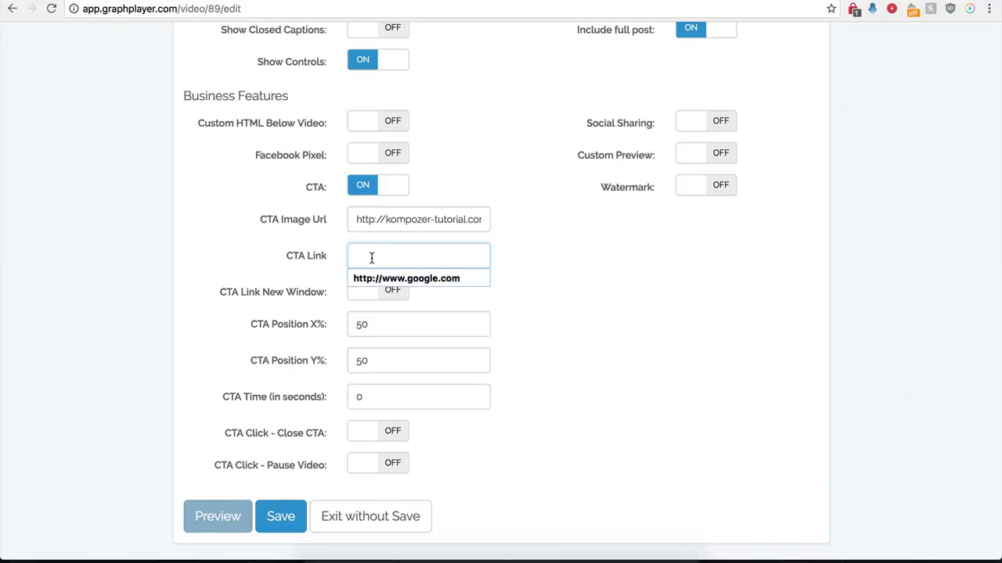
{"action": "left_click", "coordinate": [381, 280]}
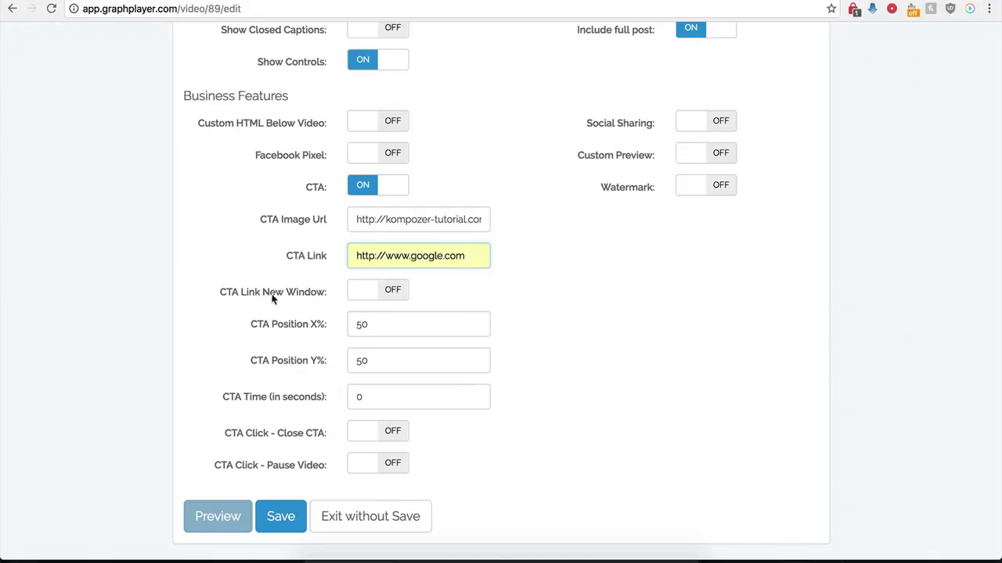
{"action": "left_click", "coordinate": [389, 291]}
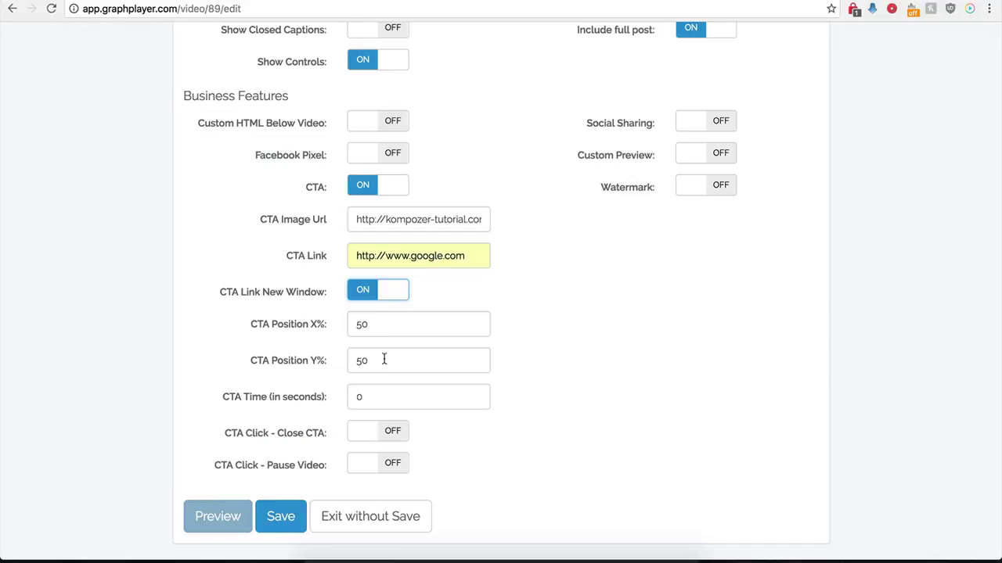
- Try a CTA Time of 120 seconds, ending with it set back to 0
{"action": "left_click", "coordinate": [365, 398]}
{"action": "left_click_drag", "start_coordinate": [365, 398], "coordinate": [349, 399]}
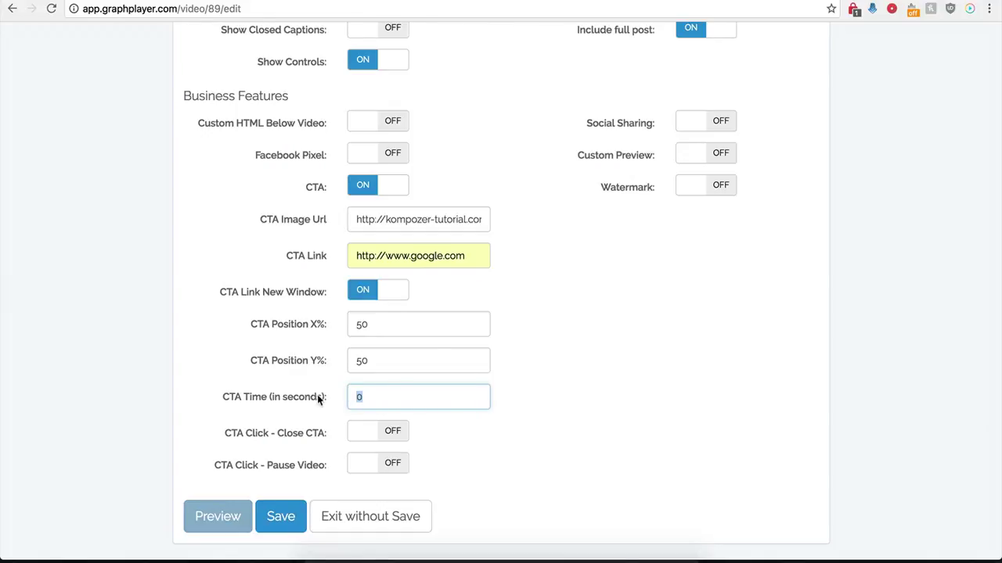
{"action": "type", "text": "120"}
{"action": "key", "text": "BackSpace"}
{"action": "type", "text": "0"}
{"action": "left_click", "coordinate": [418, 464]}
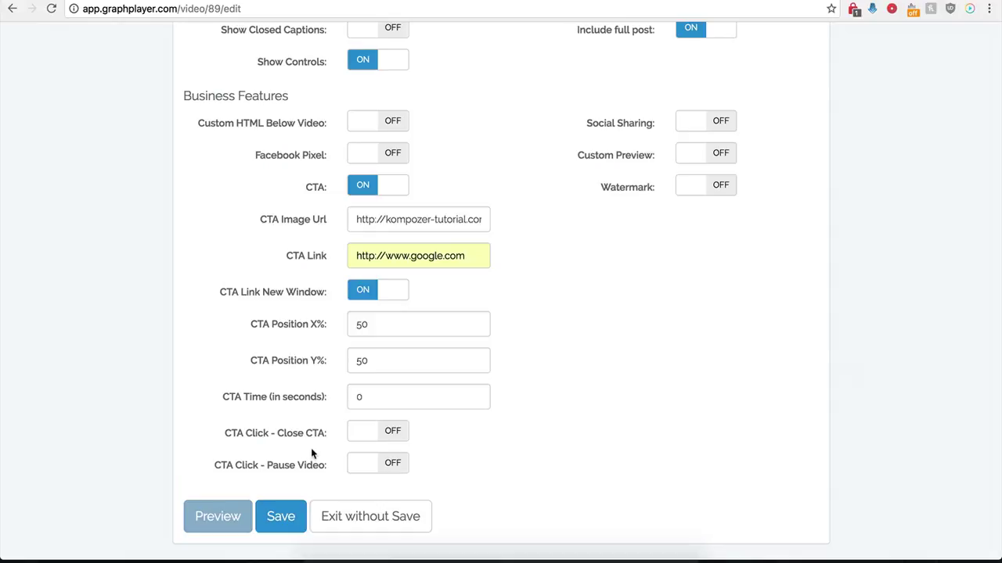
- Make the CTA close when clicked, save the player, and reload the Test page on followkory.com
{"action": "left_click", "coordinate": [392, 435]}
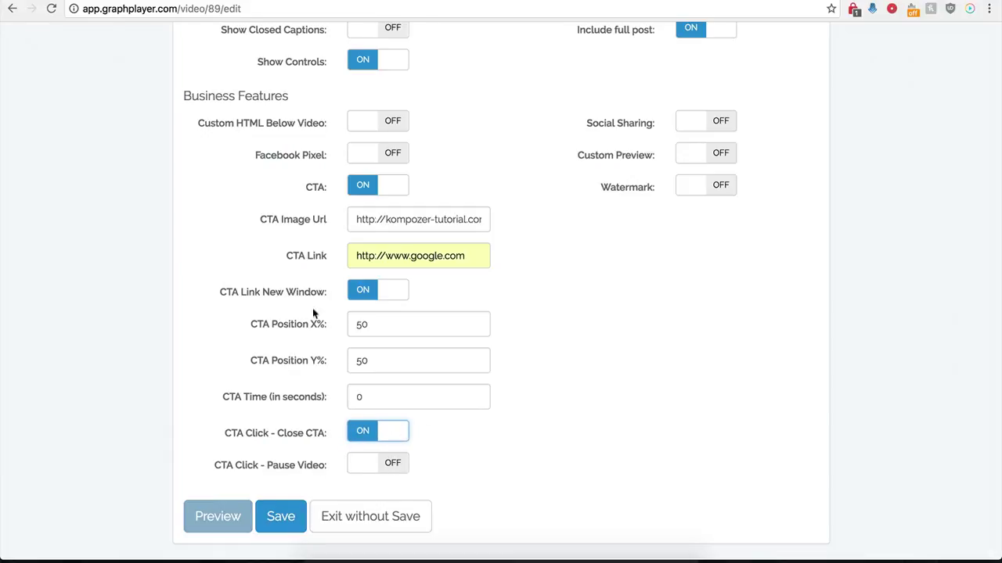
{"action": "left_click", "coordinate": [266, 529]}
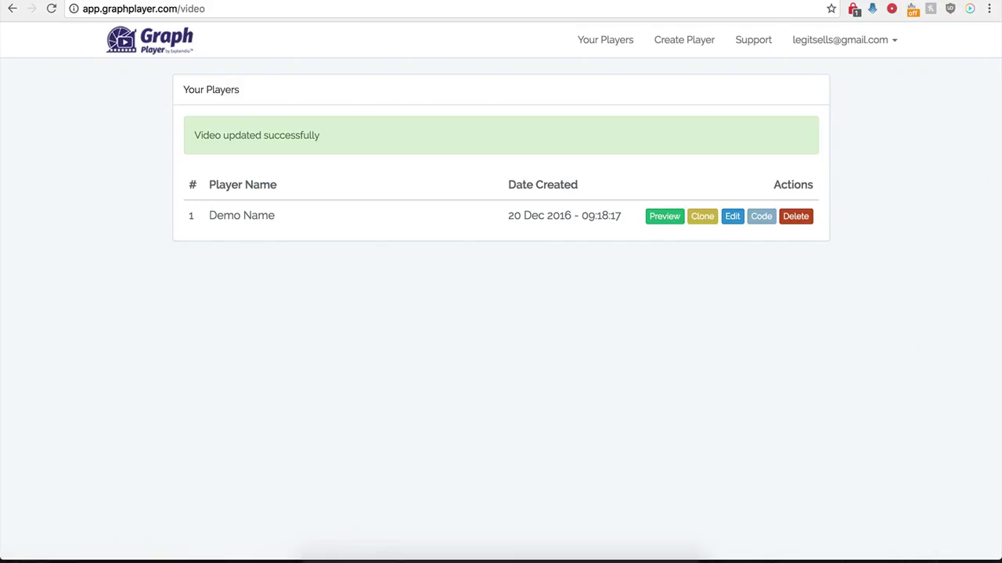
{"action": "left_click", "coordinate": [124, 1]}
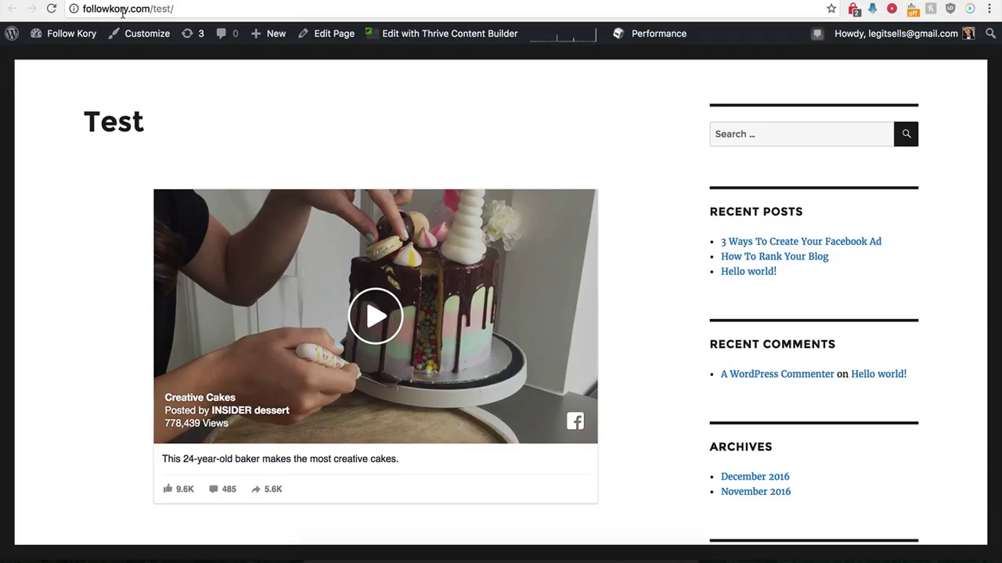
{"action": "left_click", "coordinate": [52, 8]}
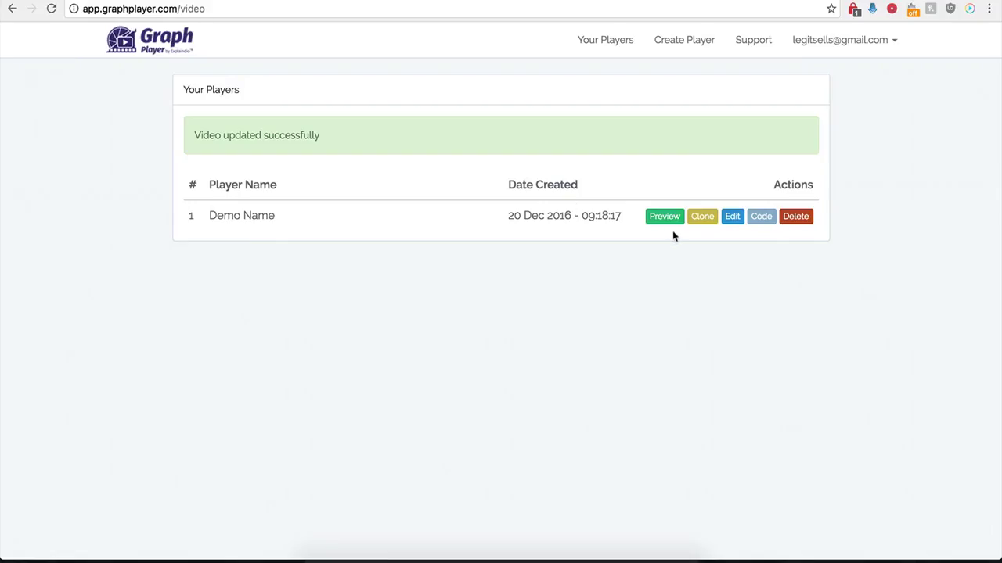
- Set the Demo Name player's CTA Position X% to 0, save it, and test the Buy Now button on the Test page
{"action": "left_click", "coordinate": [730, 217]}
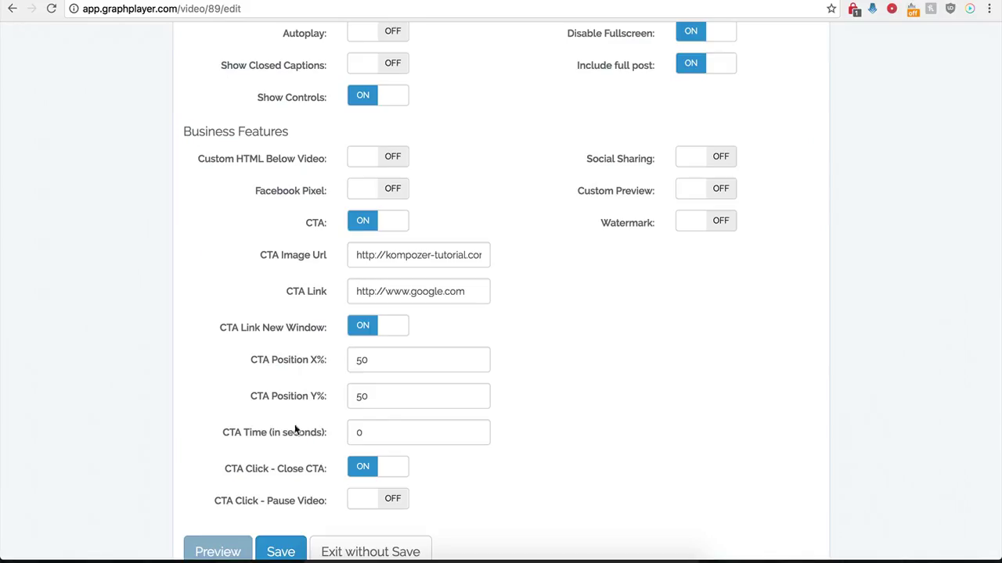
{"action": "scroll", "coordinate": [319, 404], "scroll_direction": "down", "scroll_amount": 1}
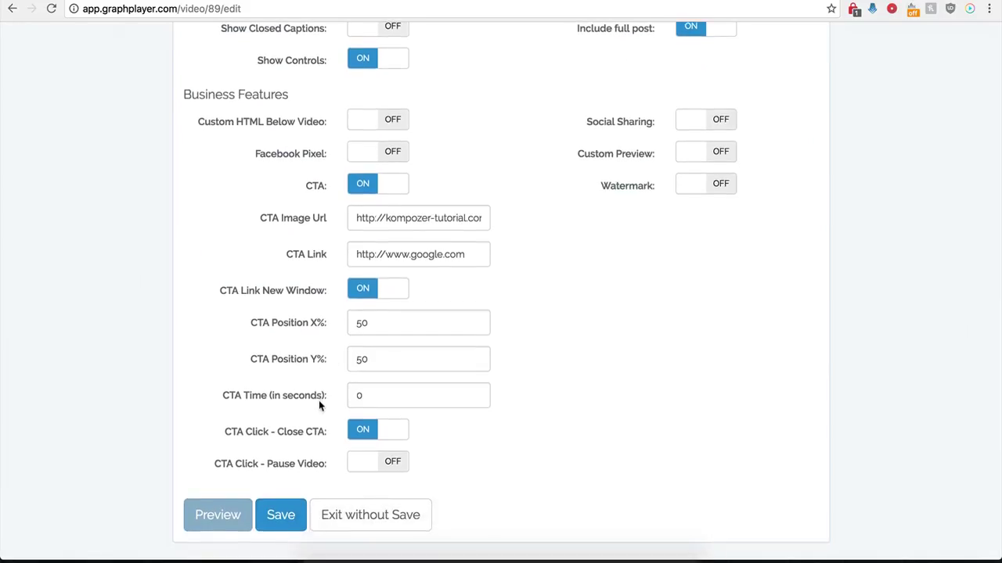
{"action": "left_click", "coordinate": [367, 329]}
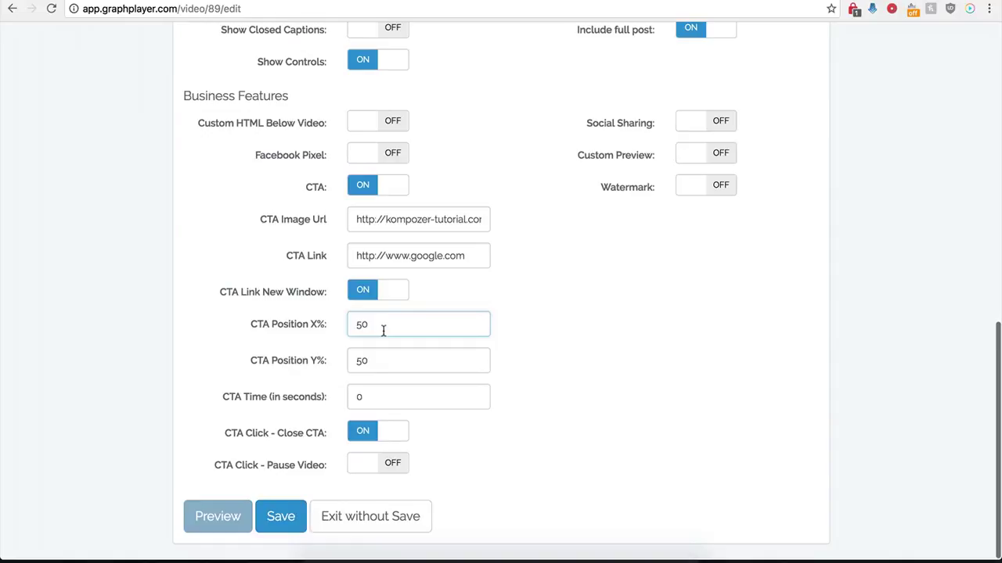
{"action": "key", "text": "BackSpace"}
{"action": "key", "text": "BackSpace"}
{"action": "type", "text": "0"}
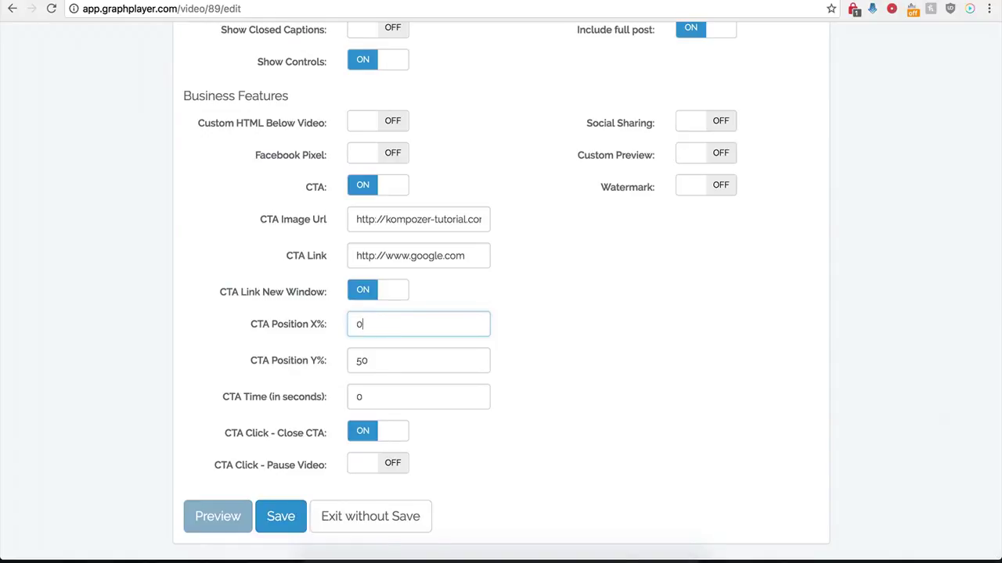
{"action": "left_click", "coordinate": [281, 518]}
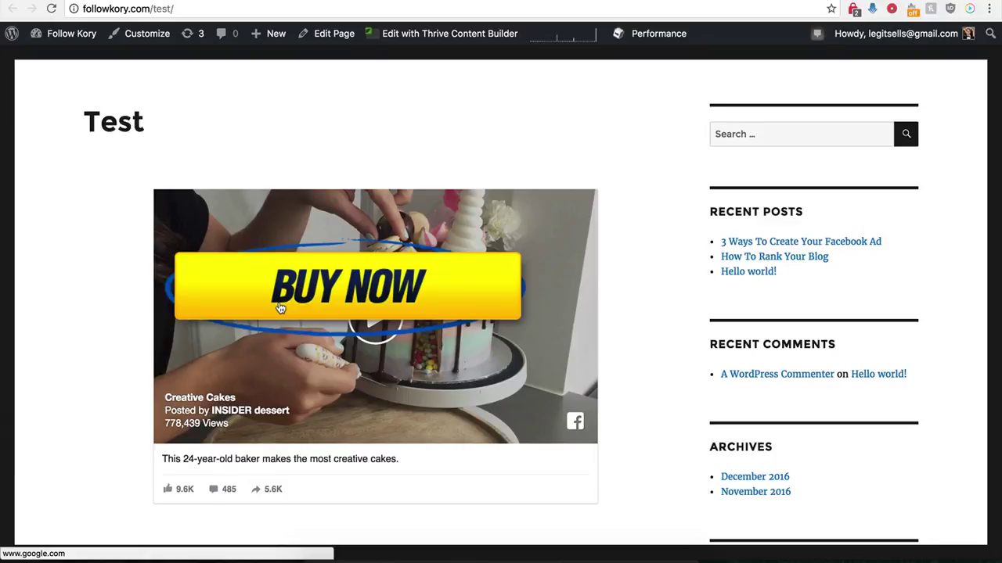
{"action": "left_click", "coordinate": [356, 291]}
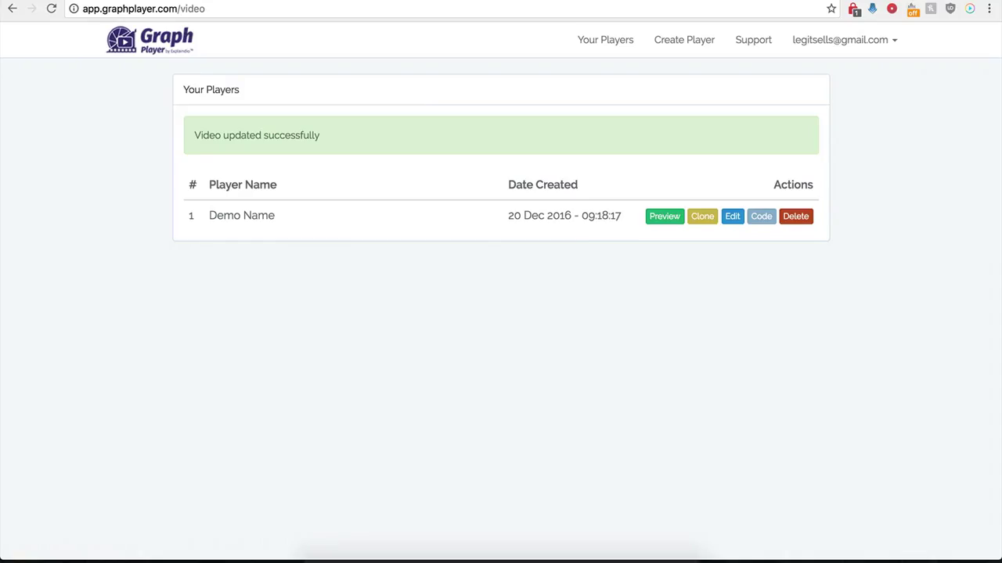
- Reopen the Demo Name player's settings and turn off the CTA
{"action": "left_click", "coordinate": [732, 217]}
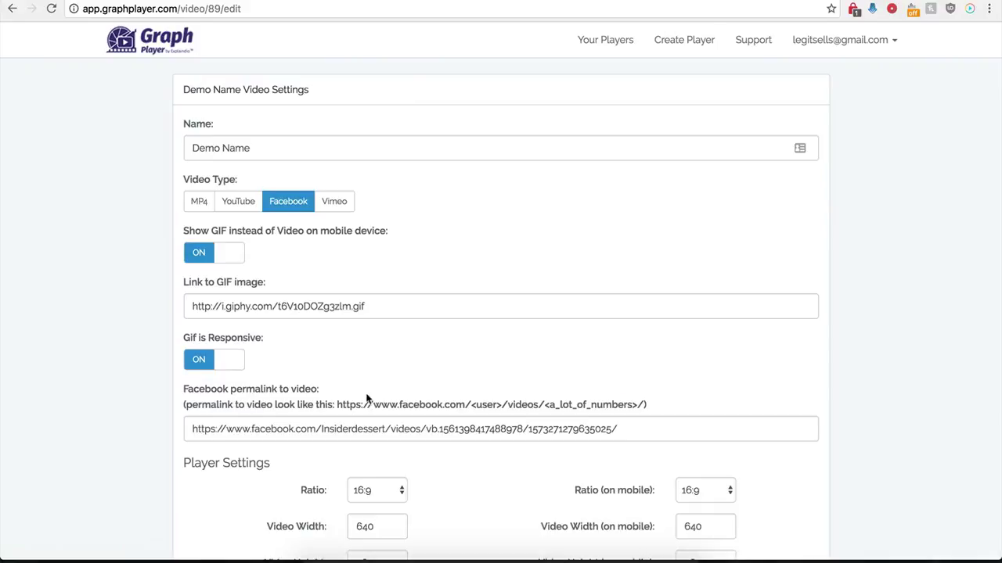
{"action": "scroll", "coordinate": [368, 365], "scroll_direction": "down", "scroll_amount": 10}
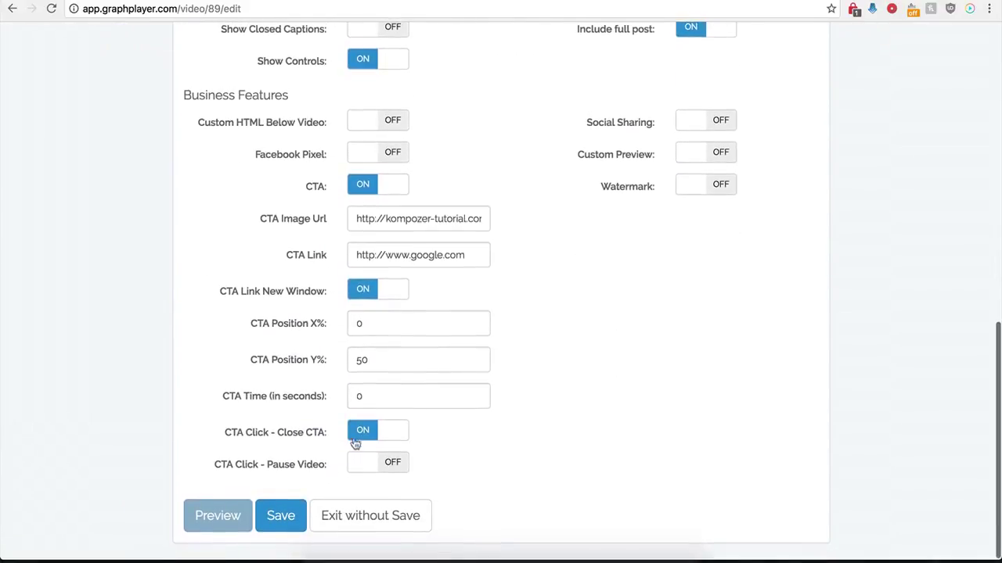
{"action": "left_click", "coordinate": [358, 185]}
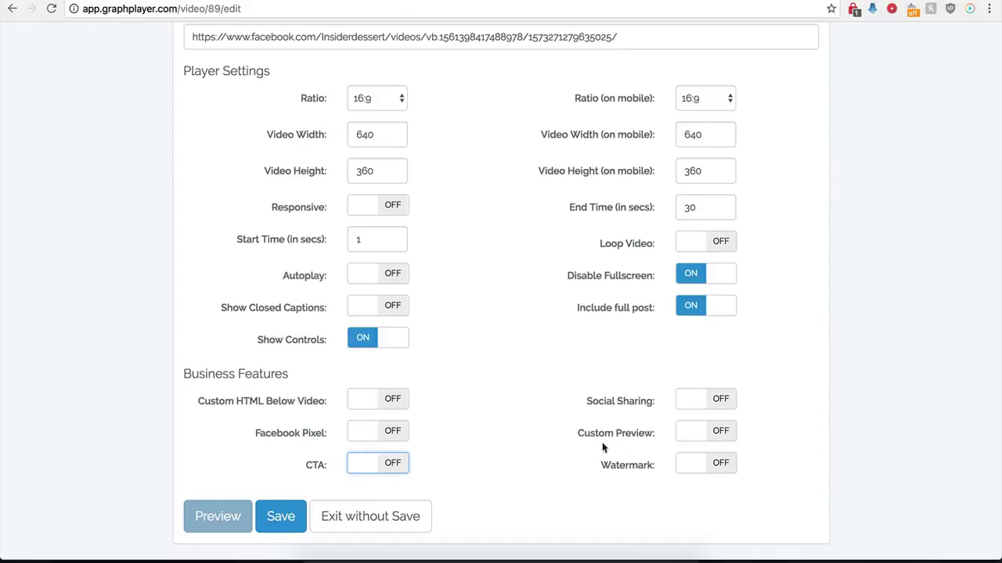
{"action": "left_click", "coordinate": [708, 401]}
{"action": "scroll", "coordinate": [555, 436], "scroll_direction": "down", "scroll_amount": 1}
{"action": "scroll", "coordinate": [555, 432], "scroll_direction": "down", "scroll_amount": 4}
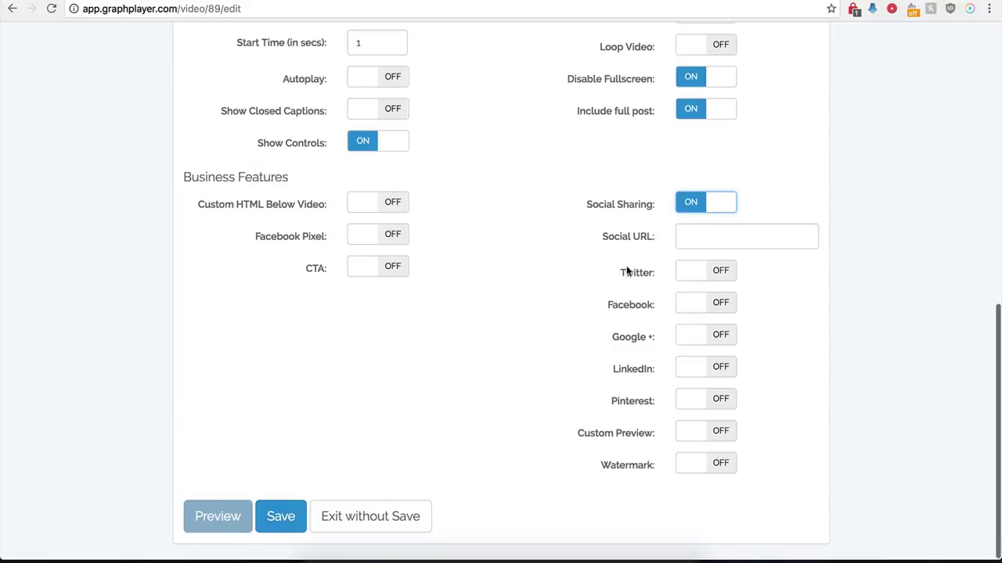
{"action": "left_click", "coordinate": [689, 236]}
{"action": "left_click", "coordinate": [692, 236]}
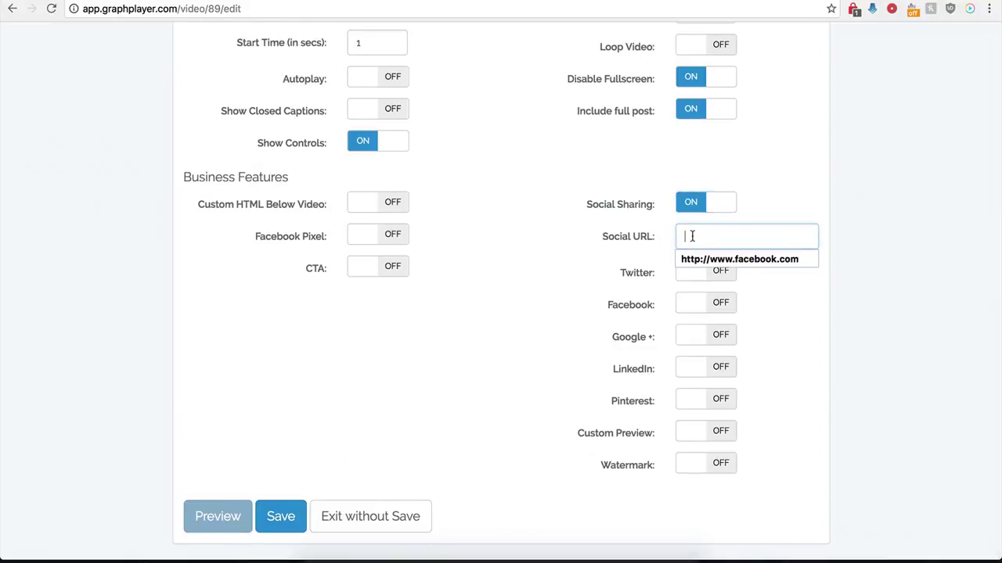
{"action": "left_click", "coordinate": [692, 259]}
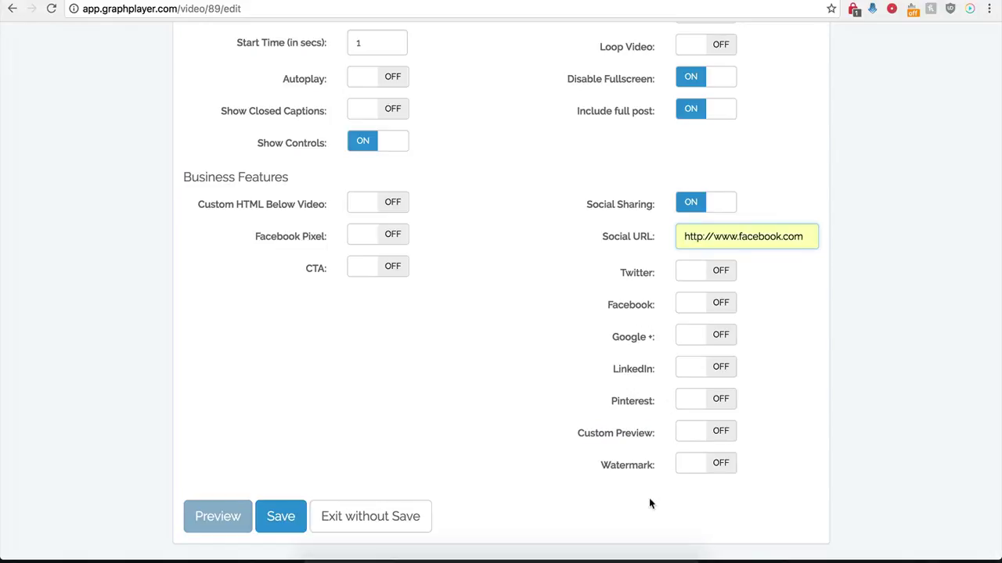
- Turn on Twitter sharing with the Twitter Handle "testing" and the Twitter Text "twitter"
{"action": "left_click", "coordinate": [717, 272]}
{"action": "left_click", "coordinate": [698, 306]}
{"action": "left_click", "coordinate": [700, 329]}
{"action": "left_click", "coordinate": [700, 346]}
{"action": "left_click", "coordinate": [702, 359]}
{"action": "scroll", "coordinate": [619, 373], "scroll_direction": "down", "scroll_amount": 1}
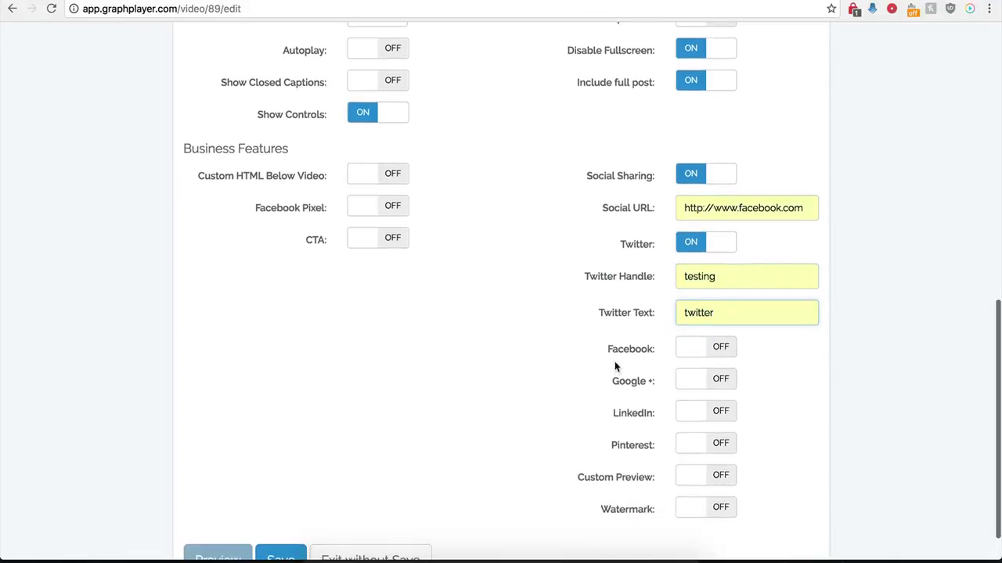
- Turn on social sharing for Facebook, Google + and LinkedIn
{"action": "left_click", "coordinate": [721, 354]}
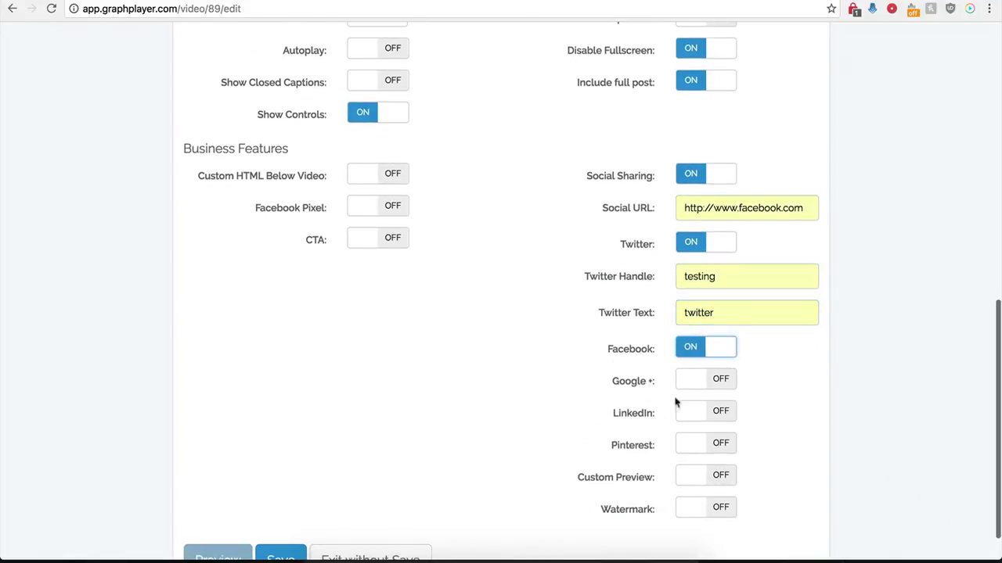
{"action": "left_click", "coordinate": [721, 379]}
{"action": "left_click", "coordinate": [717, 412]}
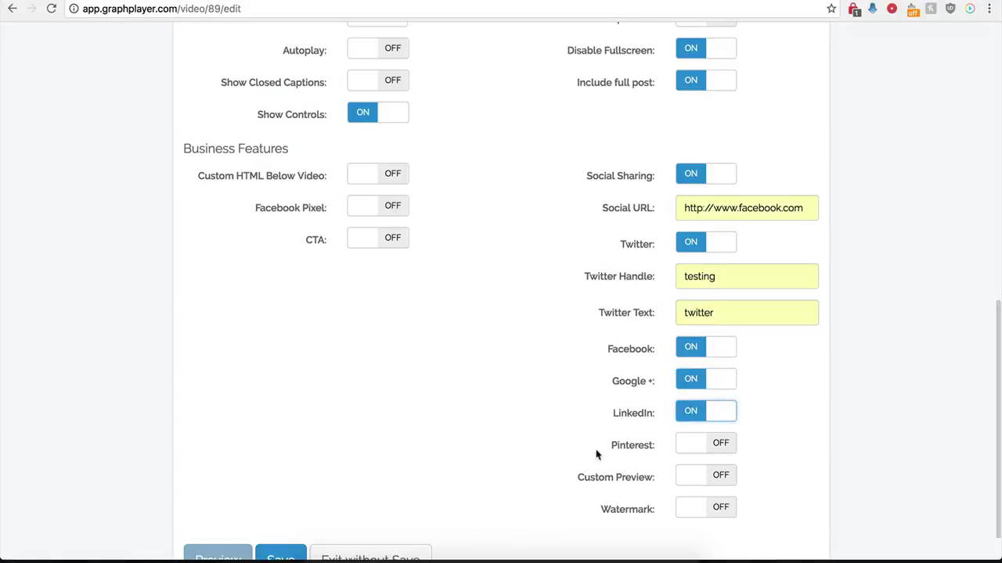
{"action": "scroll", "coordinate": [678, 403], "scroll_direction": "down", "scroll_amount": 1}
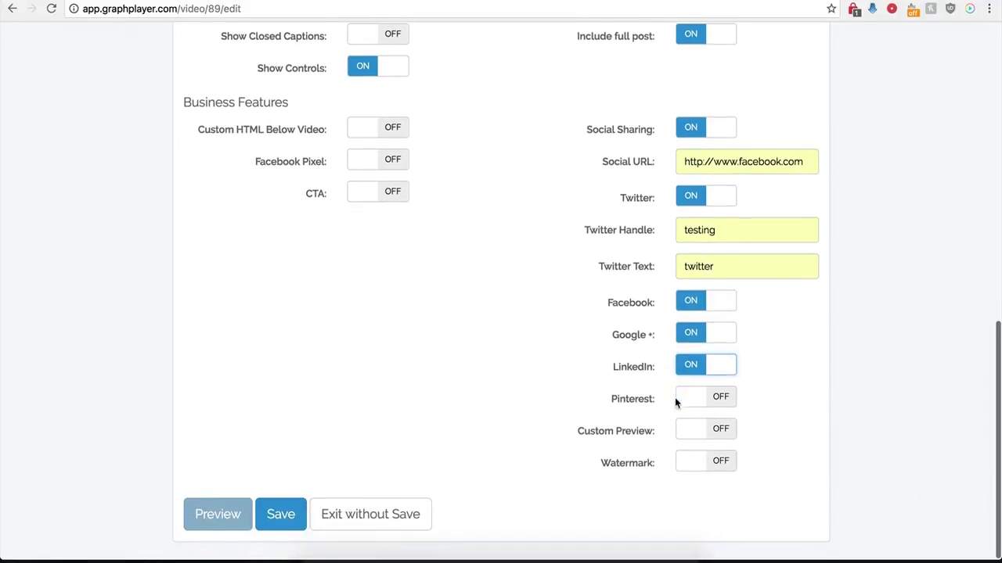
- Save the player's settings and reload the Test page to check the social sharing buttons below the video
{"action": "left_click", "coordinate": [283, 520]}
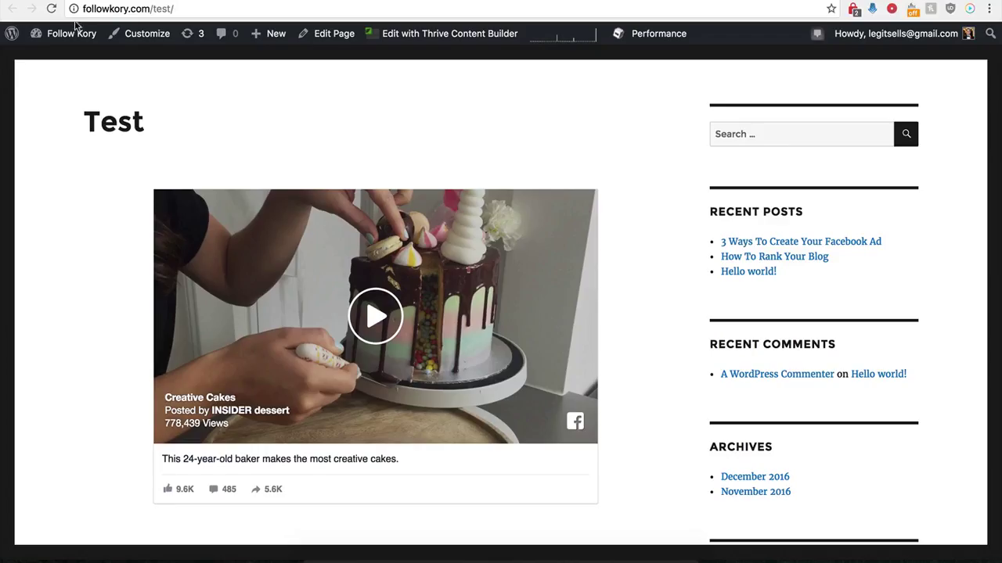
{"action": "left_click", "coordinate": [52, 9]}
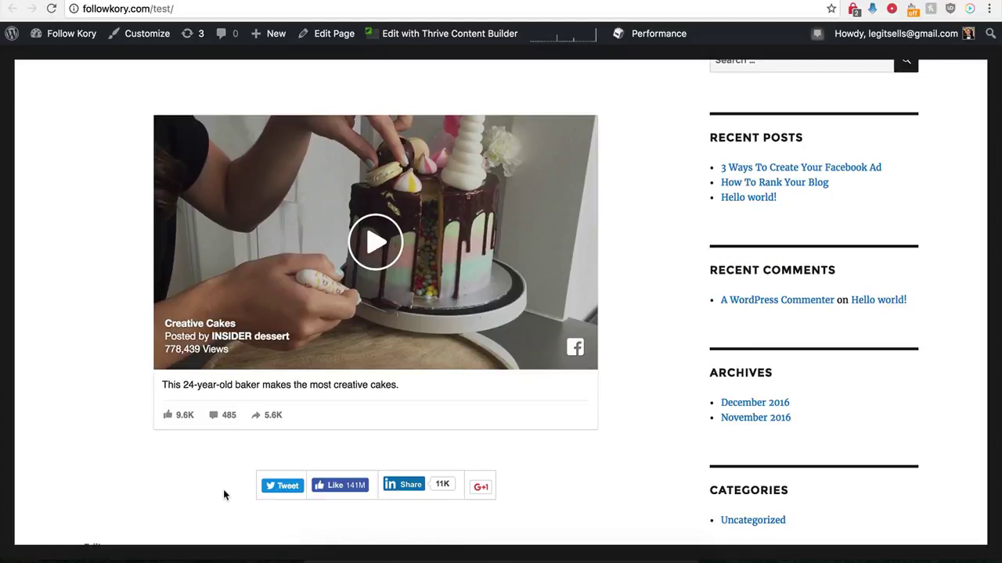
- Return to GraphPlayer, reopen the Demo Name player's settings and turn off Social Sharing
{"action": "left_click", "coordinate": [205, 0]}
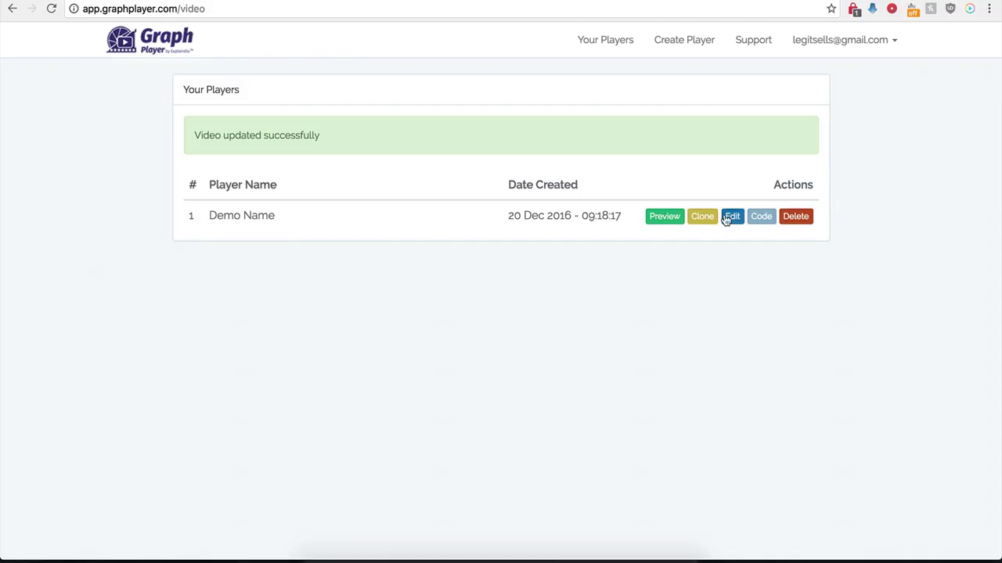
{"action": "left_click", "coordinate": [729, 221]}
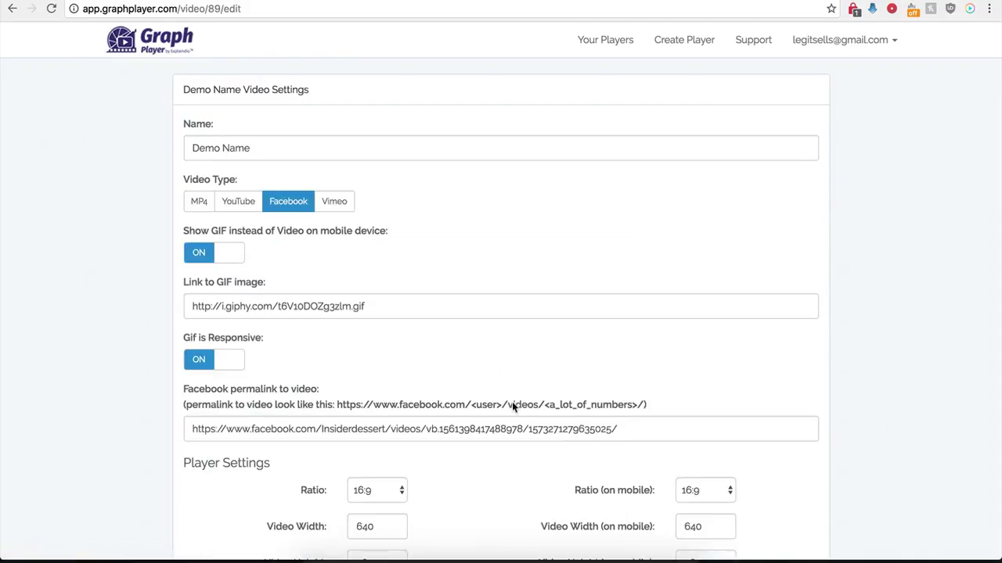
{"action": "scroll", "coordinate": [563, 448], "scroll_direction": "down", "scroll_amount": 10}
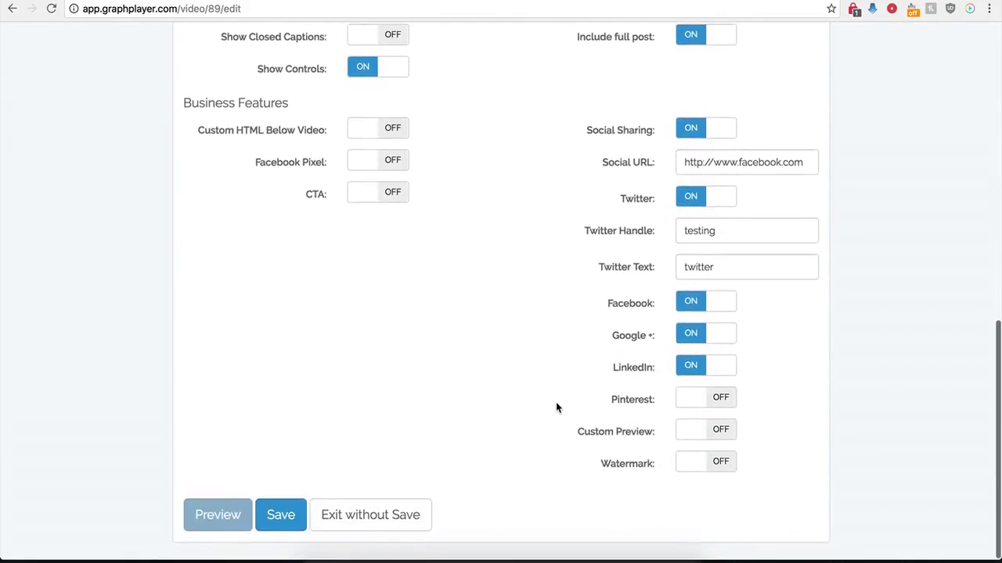
{"action": "left_click", "coordinate": [689, 134]}
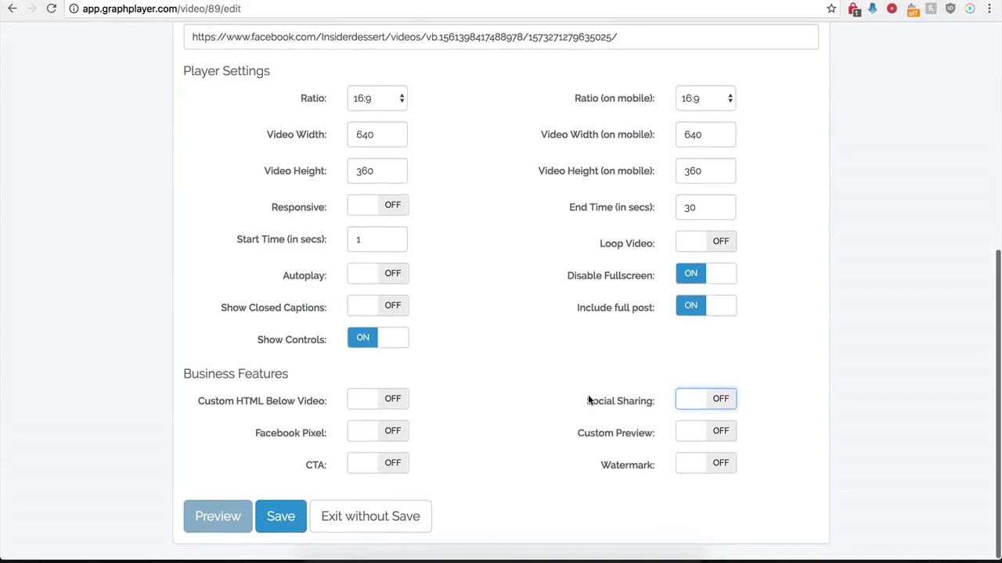
- Turn on Custom Preview and paste the copied hdwpro.com image address as the Preview Image URL
{"action": "left_click", "coordinate": [721, 436]}
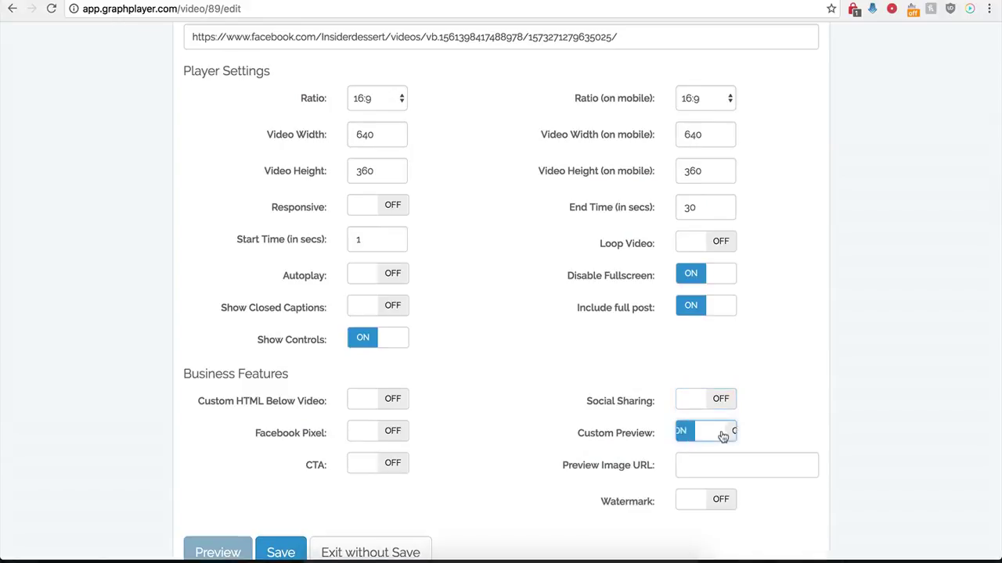
{"action": "left_click", "coordinate": [695, 468]}
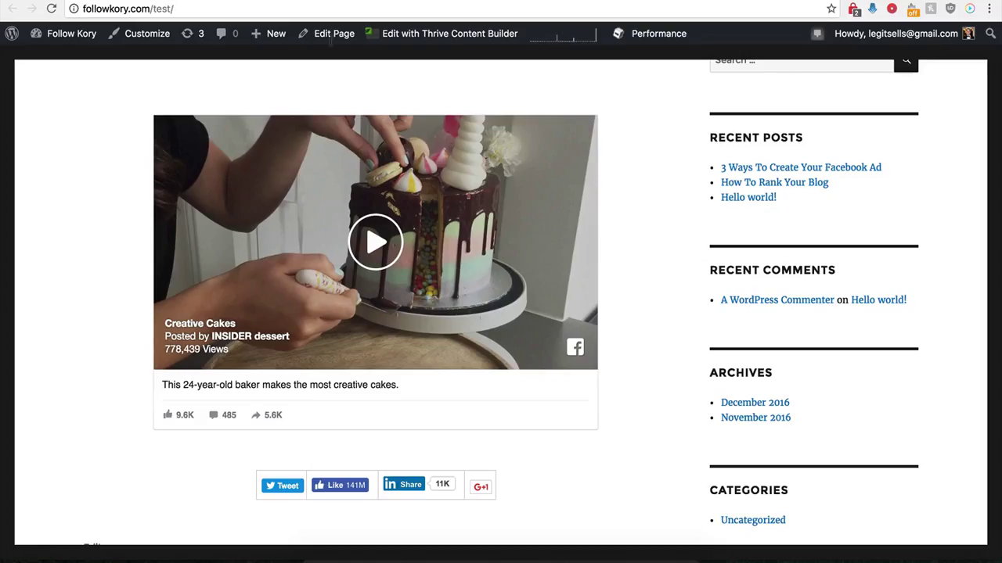
{"action": "scroll", "coordinate": [190, 289], "scroll_direction": "up", "scroll_amount": 1}
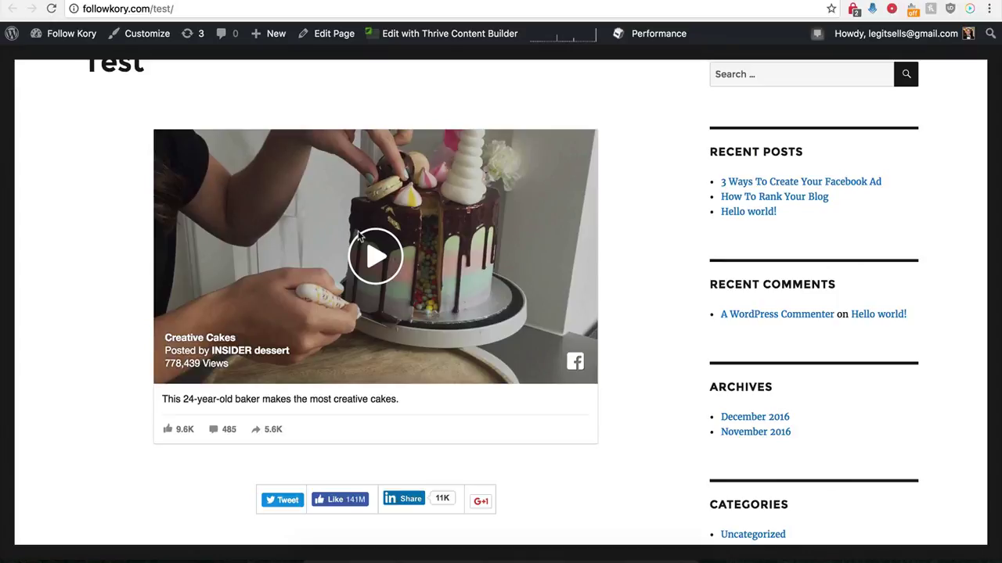
{"action": "scroll", "coordinate": [297, 214], "scroll_direction": "up", "scroll_amount": 1}
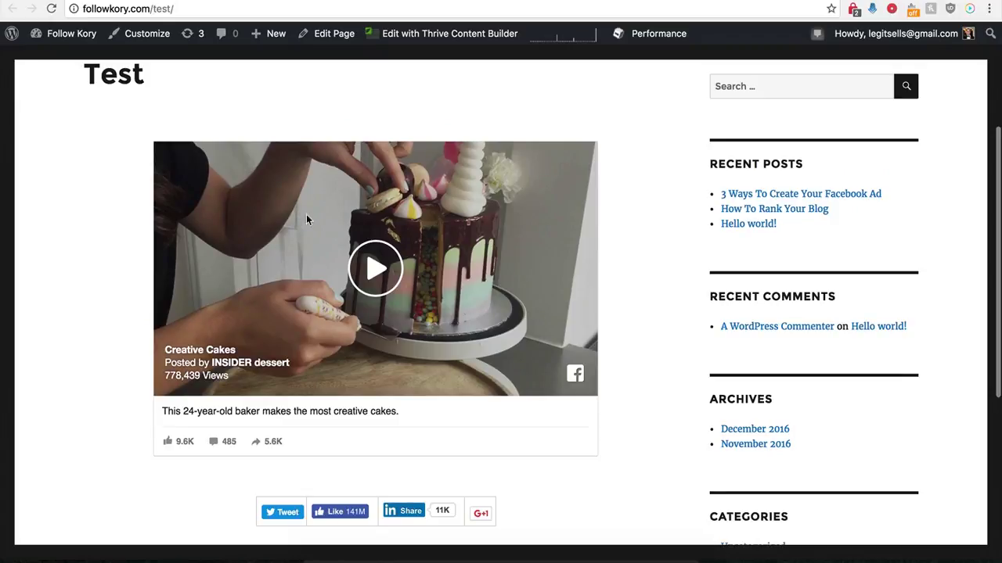
{"action": "left_click", "coordinate": [205, 1]}
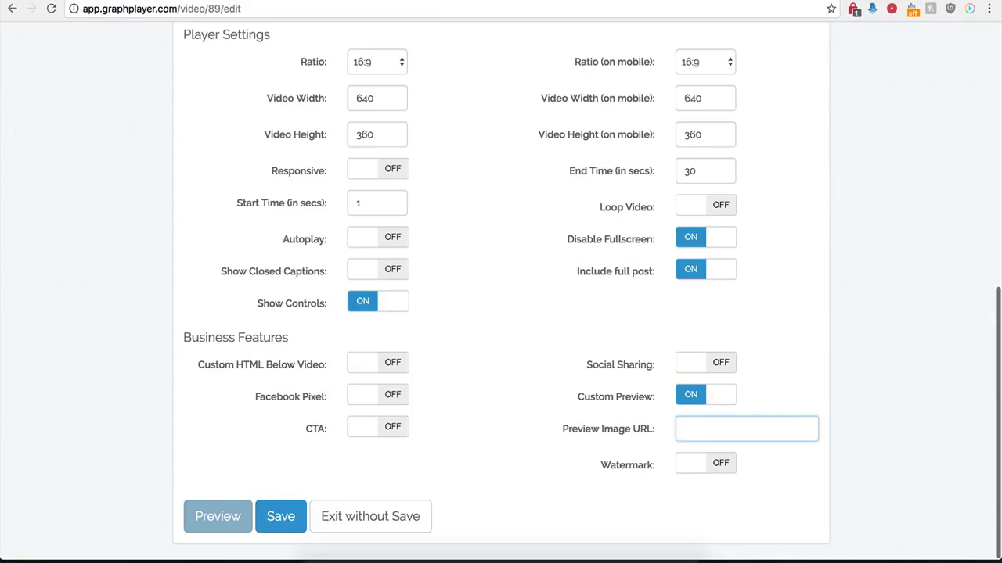
{"action": "left_click", "coordinate": [698, 428]}
{"action": "key", "text": "ctrl+v"}
{"action": "left_click", "coordinate": [593, 426]}
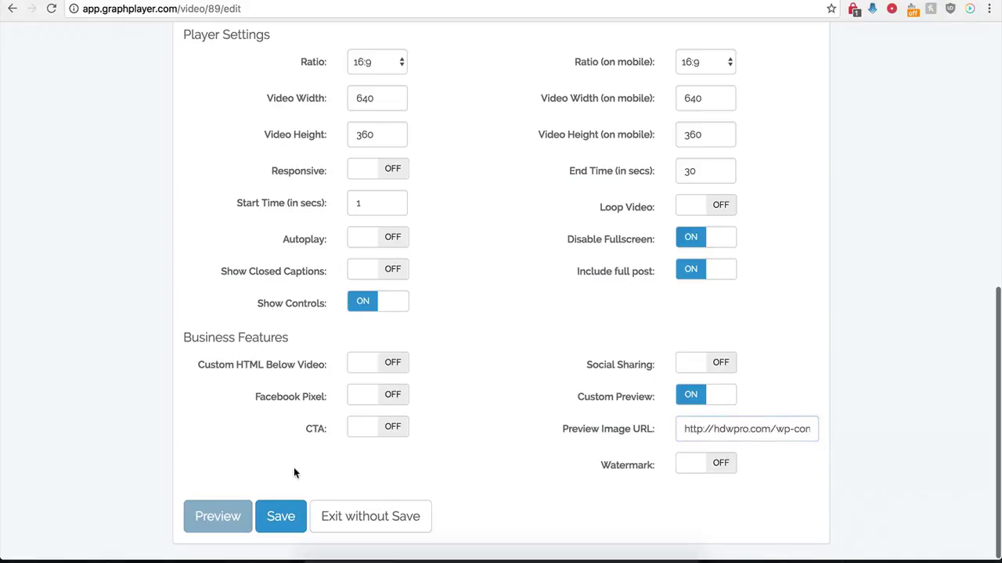
- Save the player's settings and check the custom preview and video playback on the reloaded Test page
{"action": "left_click", "coordinate": [280, 516]}
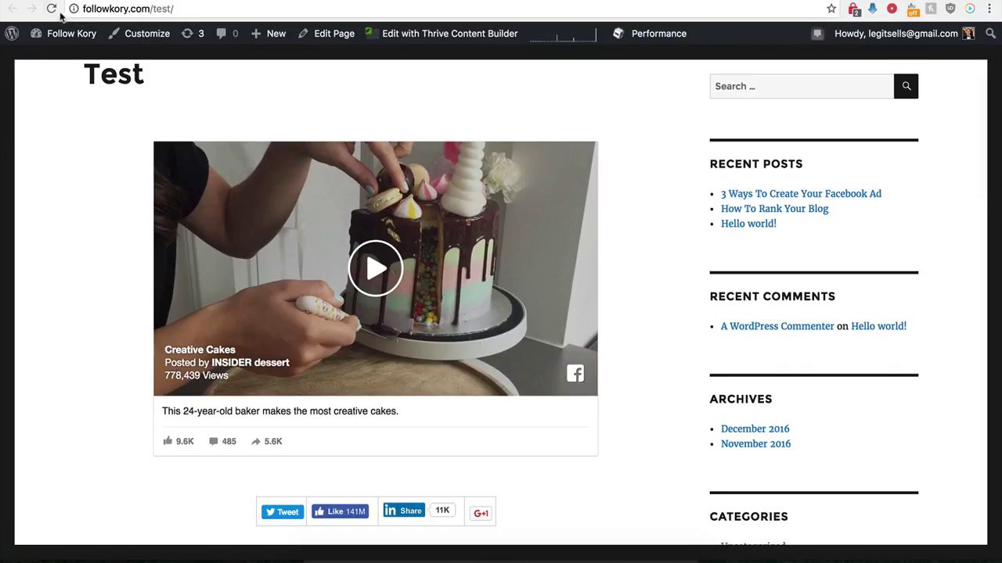
{"action": "left_click", "coordinate": [51, 9]}
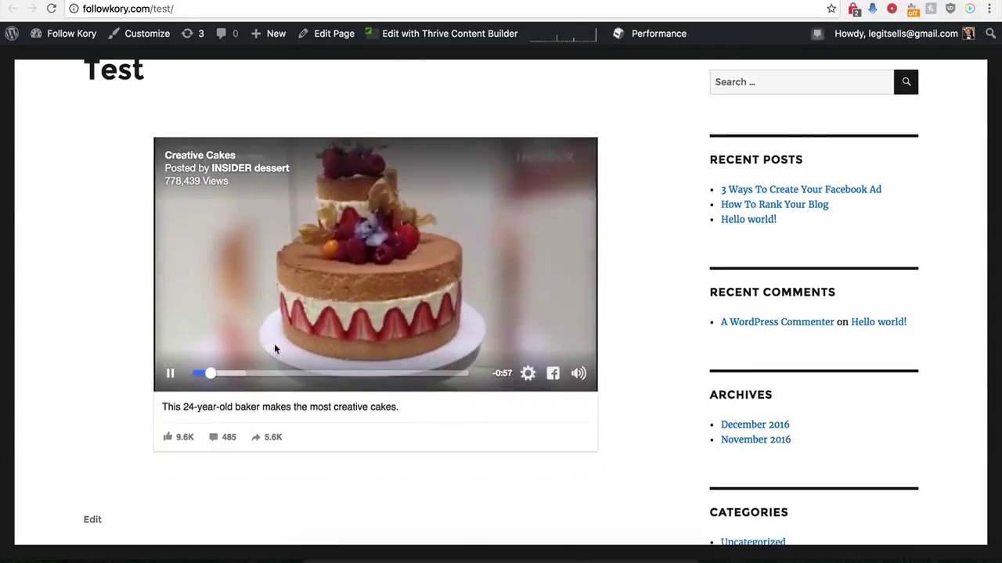
{"action": "left_click", "coordinate": [443, 313]}
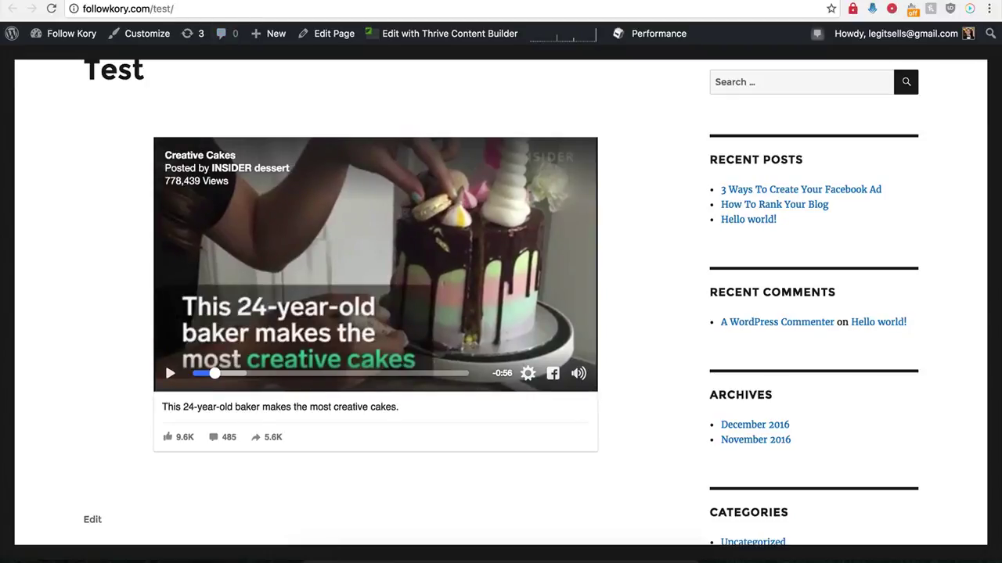
- Return to GraphPlayer, reopen the Demo Name player's settings and turn off Custom Preview
{"action": "left_click", "coordinate": [228, 1]}
{"action": "left_click", "coordinate": [734, 217]}
{"action": "scroll", "coordinate": [599, 396], "scroll_direction": "down", "scroll_amount": 6}
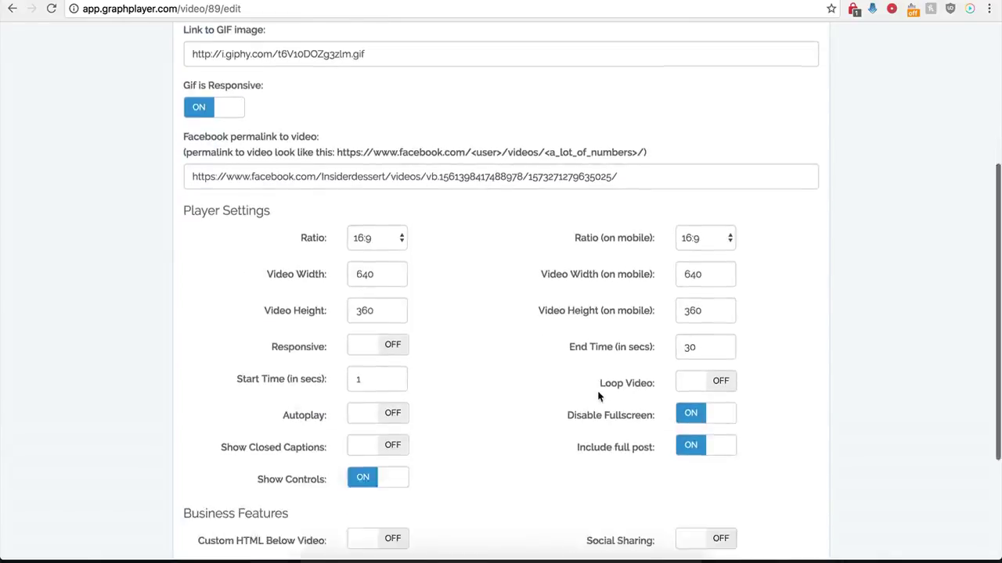
{"action": "left_click", "coordinate": [681, 397]}
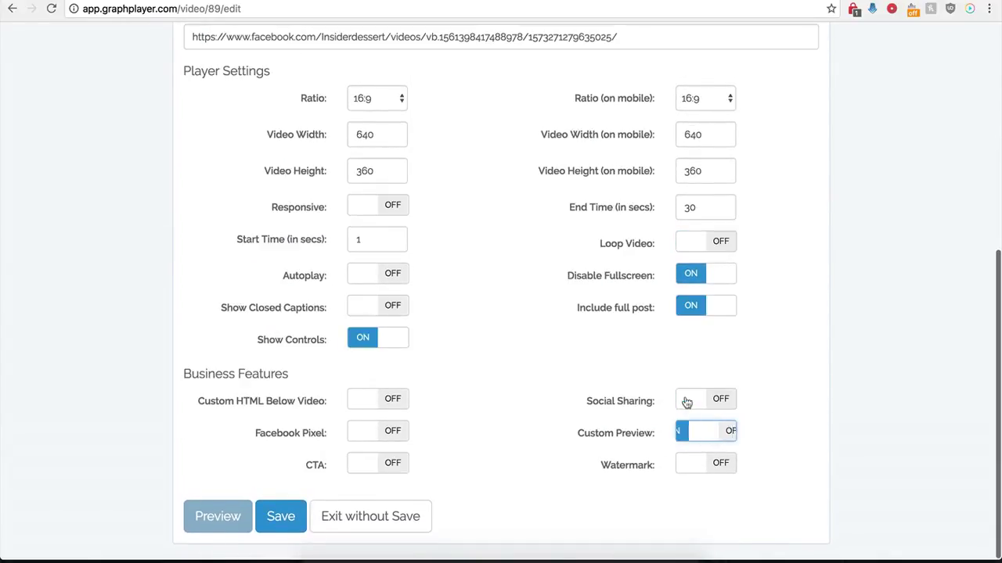
- Turn on Watermark and examine its image, link, click action, position, opacity and scale options
{"action": "left_click", "coordinate": [723, 464]}
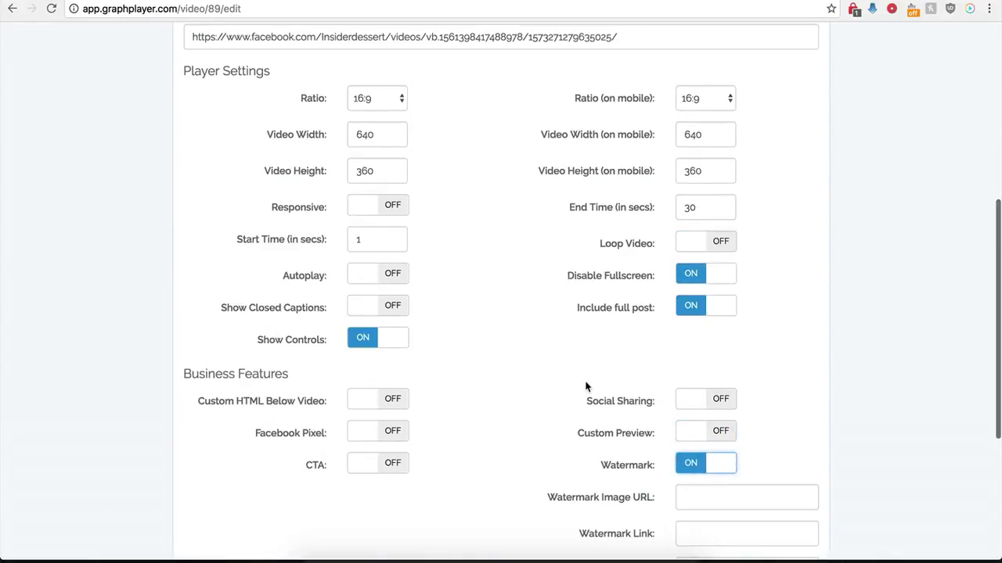
{"action": "scroll", "coordinate": [592, 491], "scroll_direction": "down", "scroll_amount": 1}
{"action": "scroll", "coordinate": [631, 485], "scroll_direction": "down", "scroll_amount": 3}
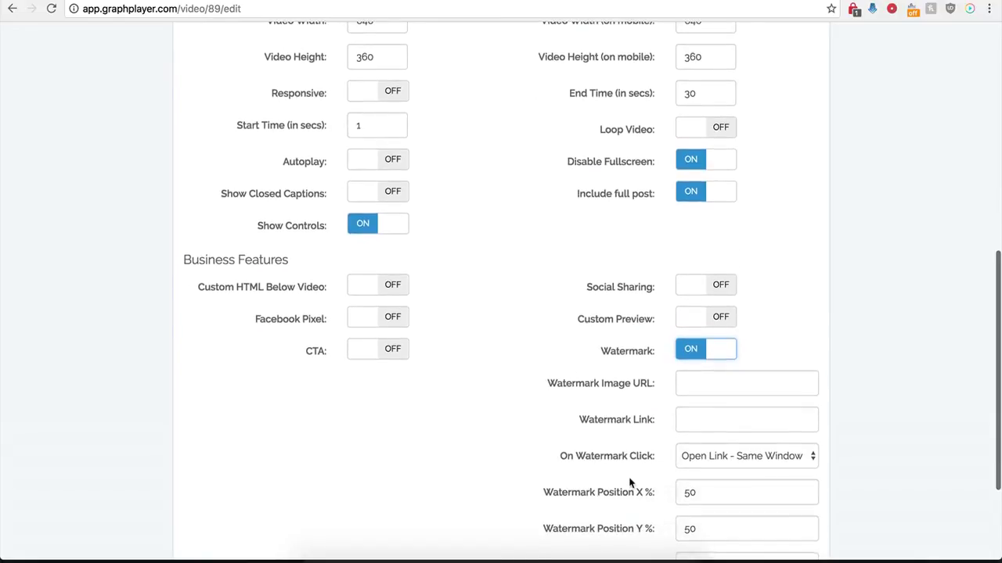
{"action": "left_click", "coordinate": [695, 385]}
{"action": "scroll", "coordinate": [606, 403], "scroll_direction": "down", "scroll_amount": 3}
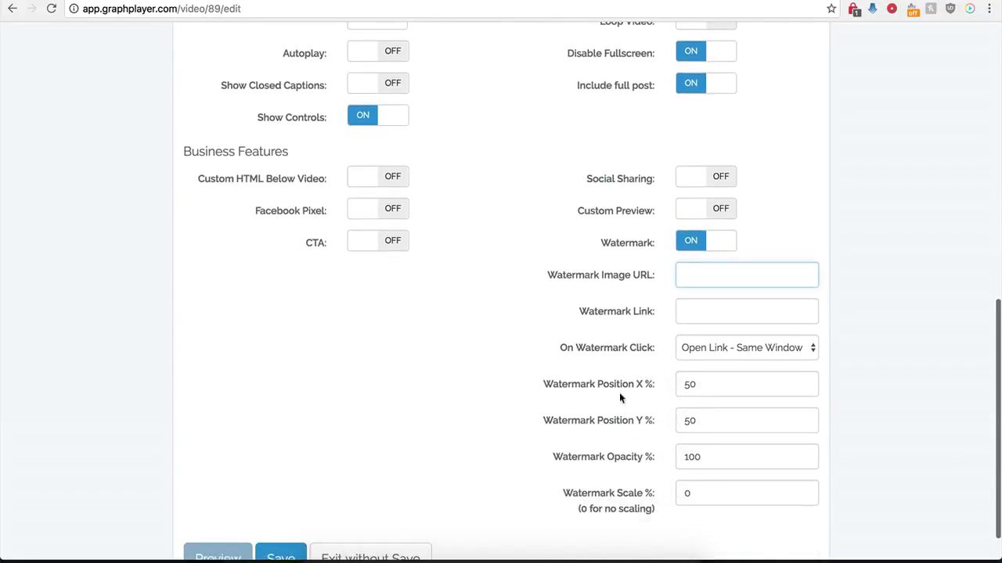
{"action": "left_click", "coordinate": [689, 311]}
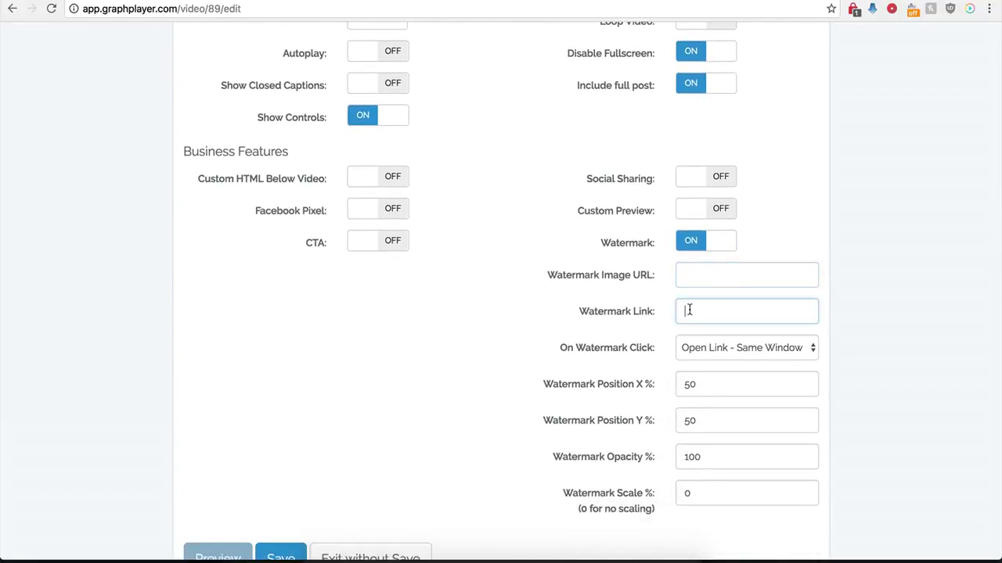
{"action": "left_click", "coordinate": [762, 347]}
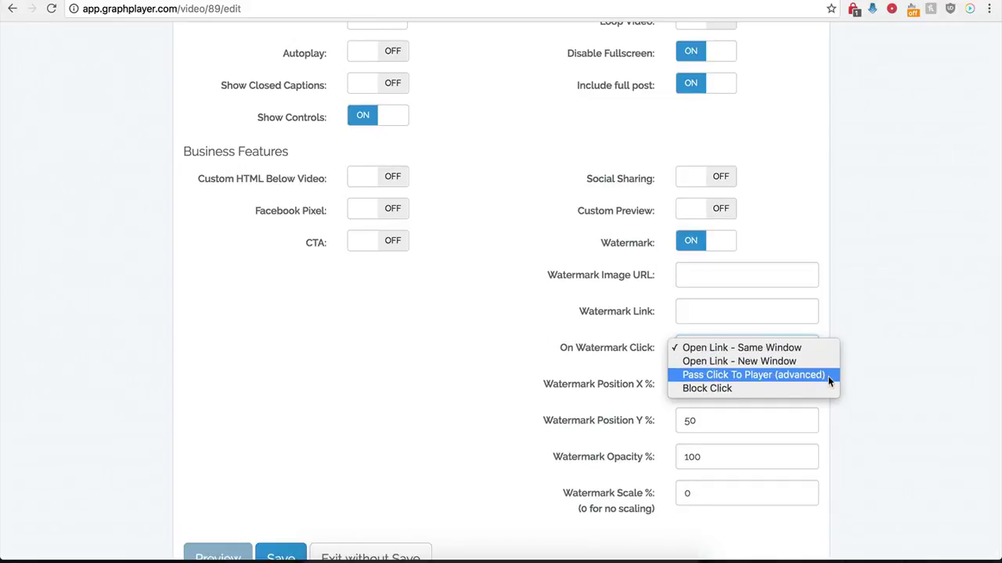
{"action": "left_click", "coordinate": [540, 333]}
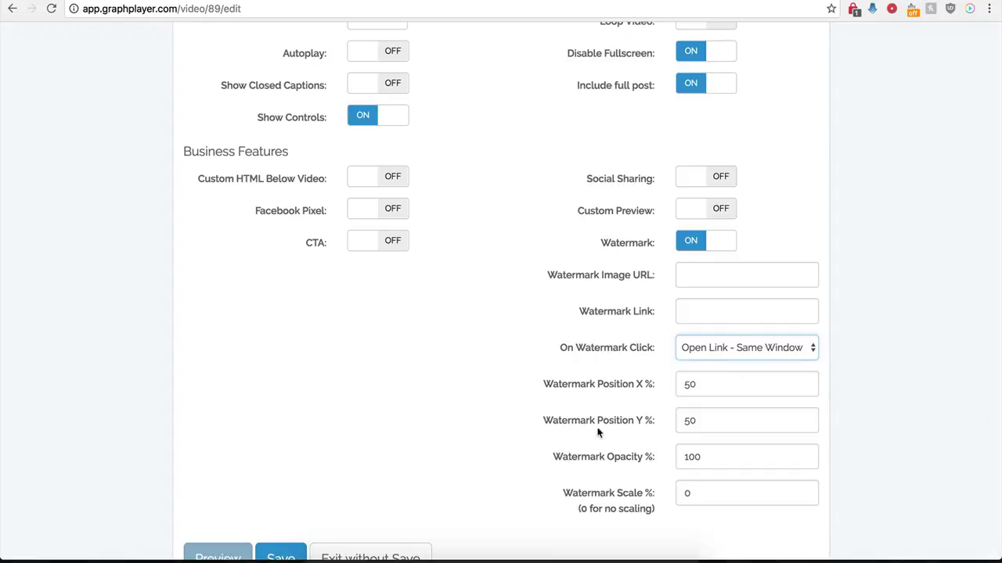
- Briefly turn on the CTA to compare its options with the watermark's, and switch both features off
{"action": "left_click", "coordinate": [386, 248]}
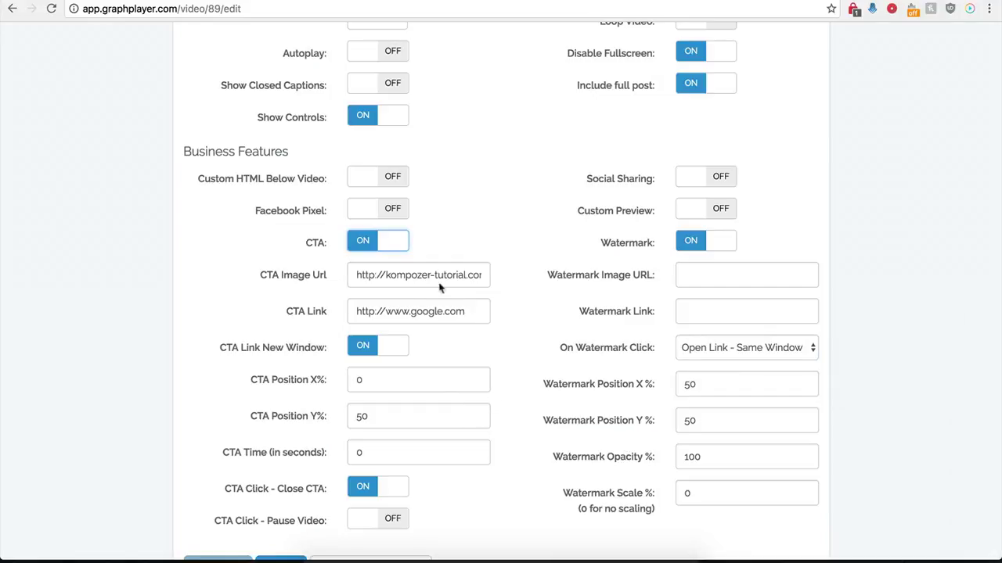
{"action": "left_click", "coordinate": [380, 251]}
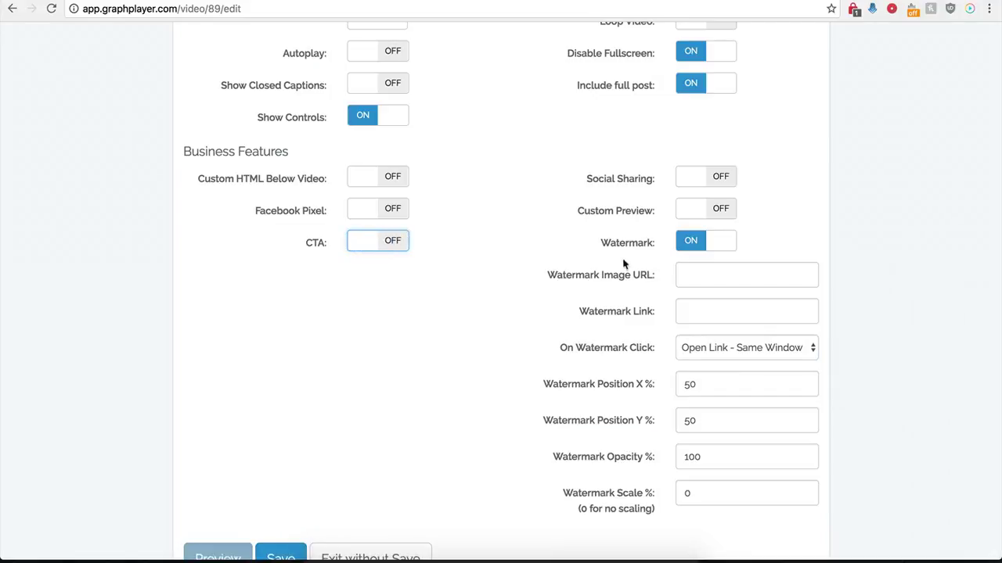
{"action": "left_click", "coordinate": [692, 245]}
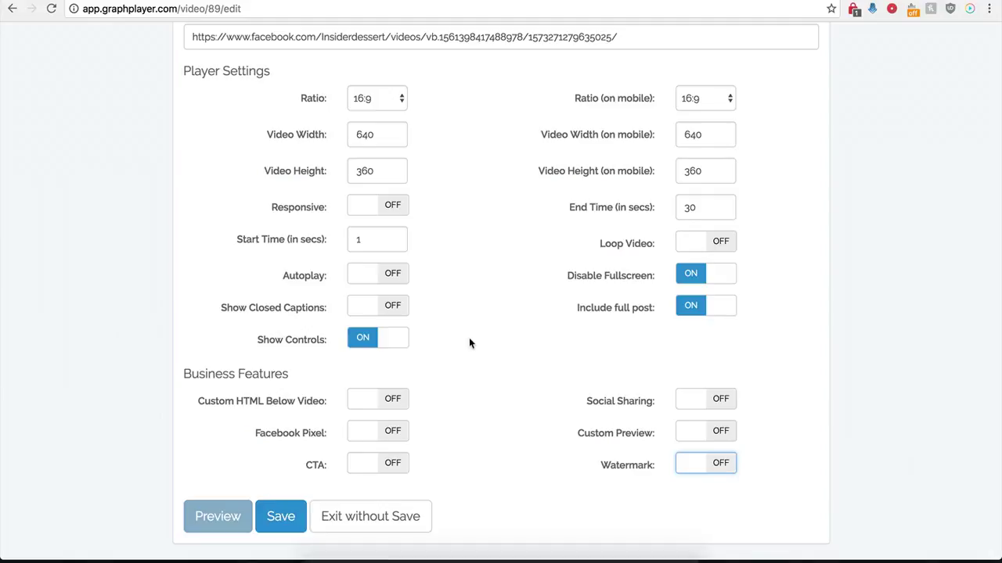